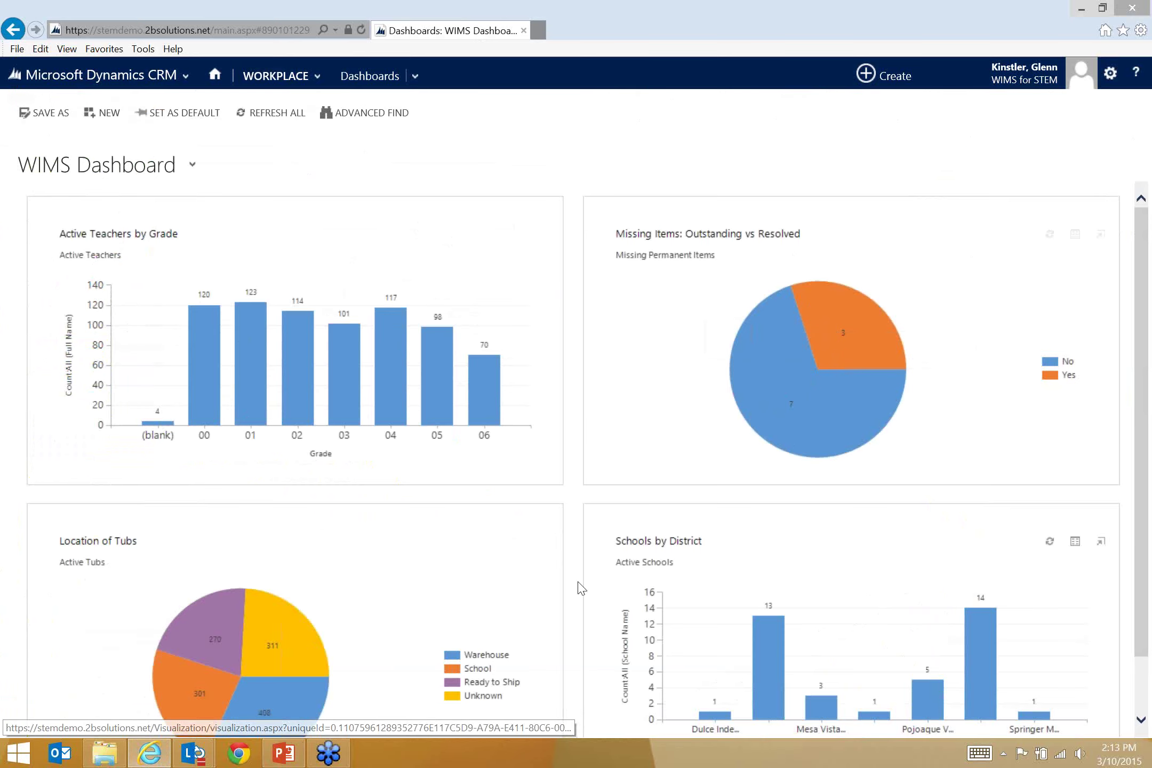
Drill down into the Warehouse portion of the Location of Tubs chart by Kit, and return to the original chart.
scroll(190, 549, "down", 1)
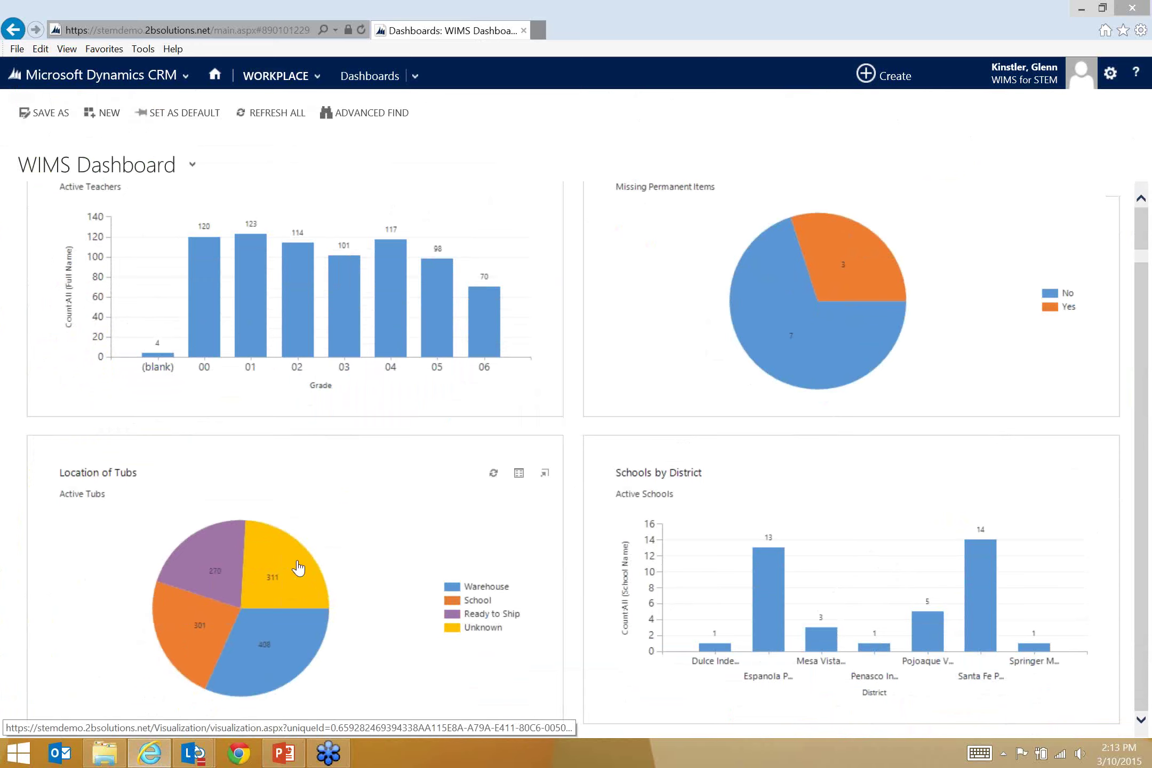
mouse_move(297, 563)
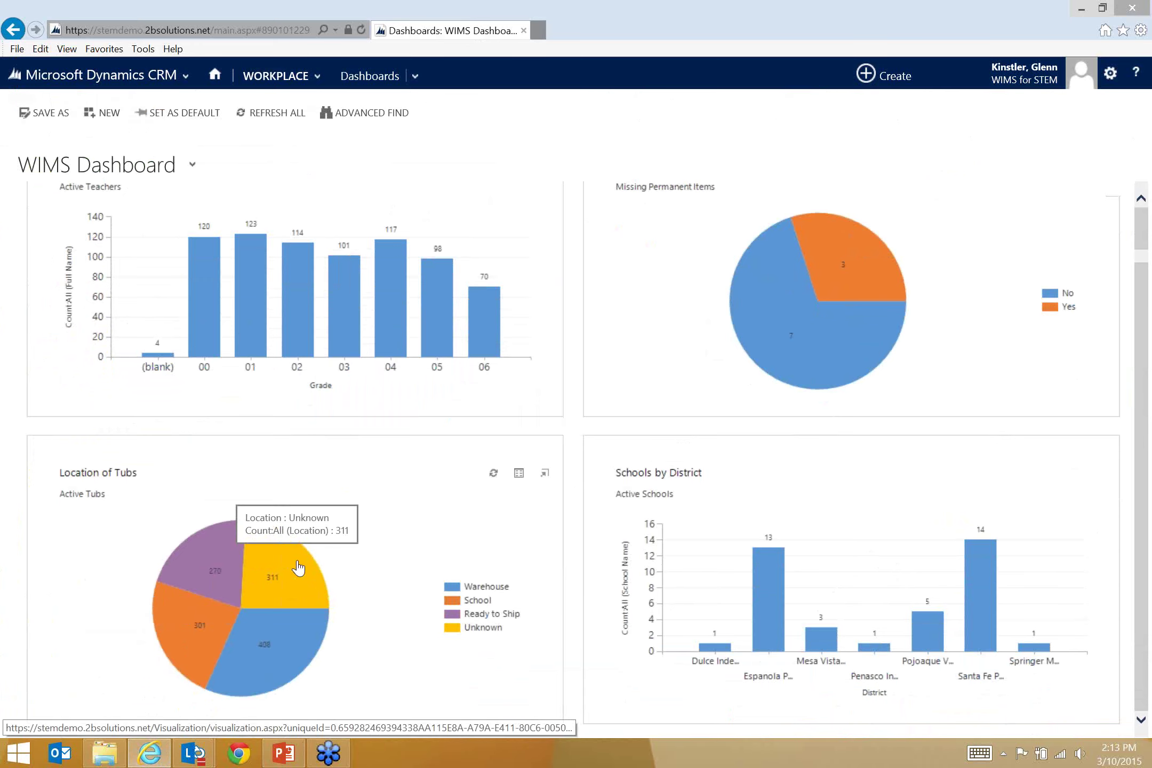
mouse_move(291, 628)
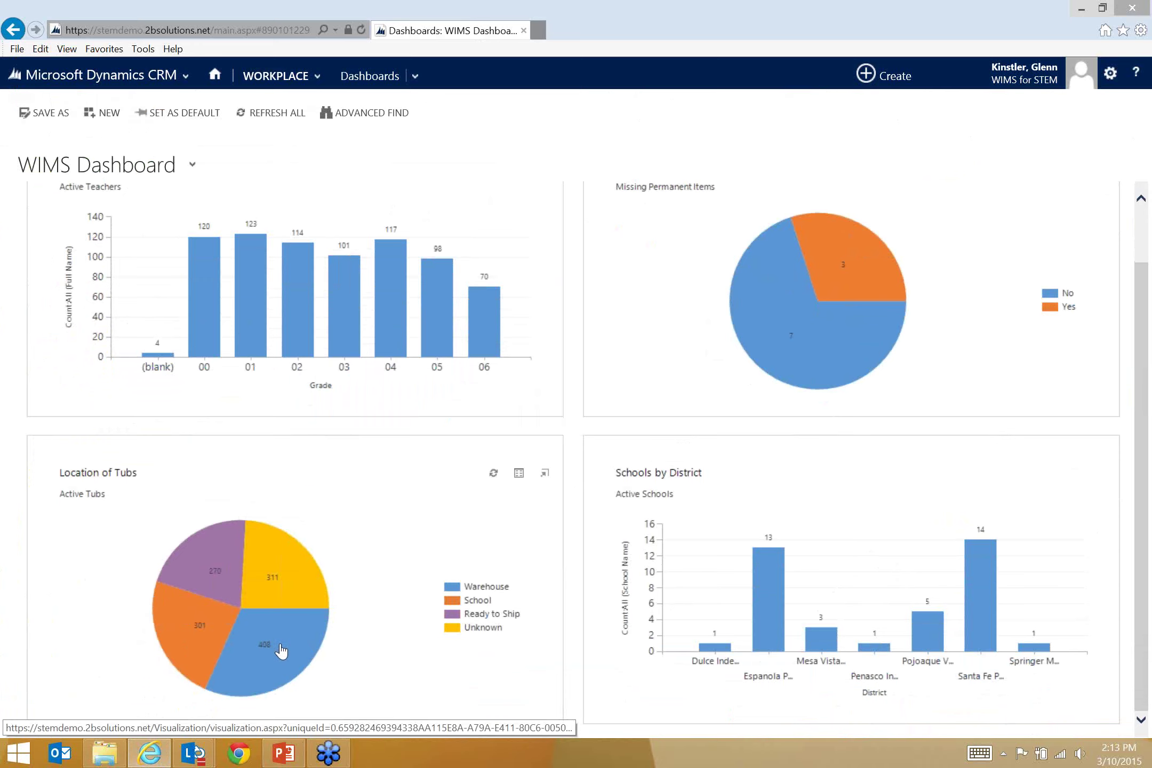
left_click(276, 646)
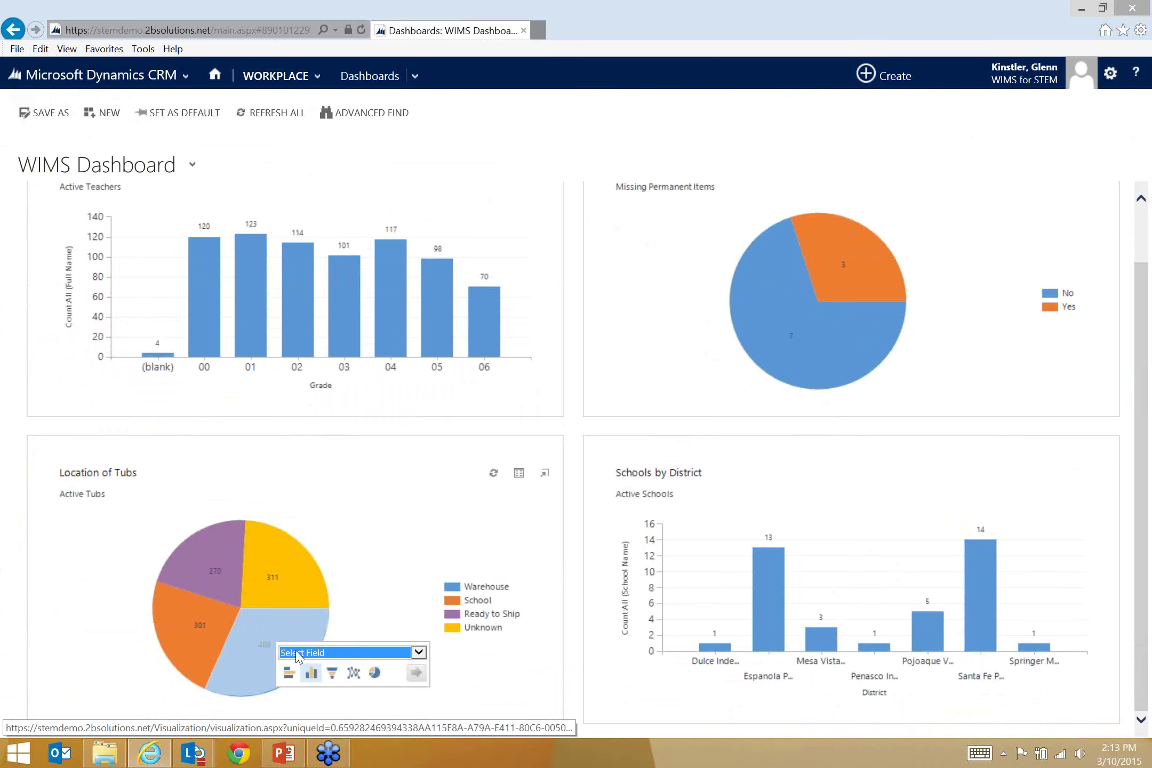
left_click(418, 652)
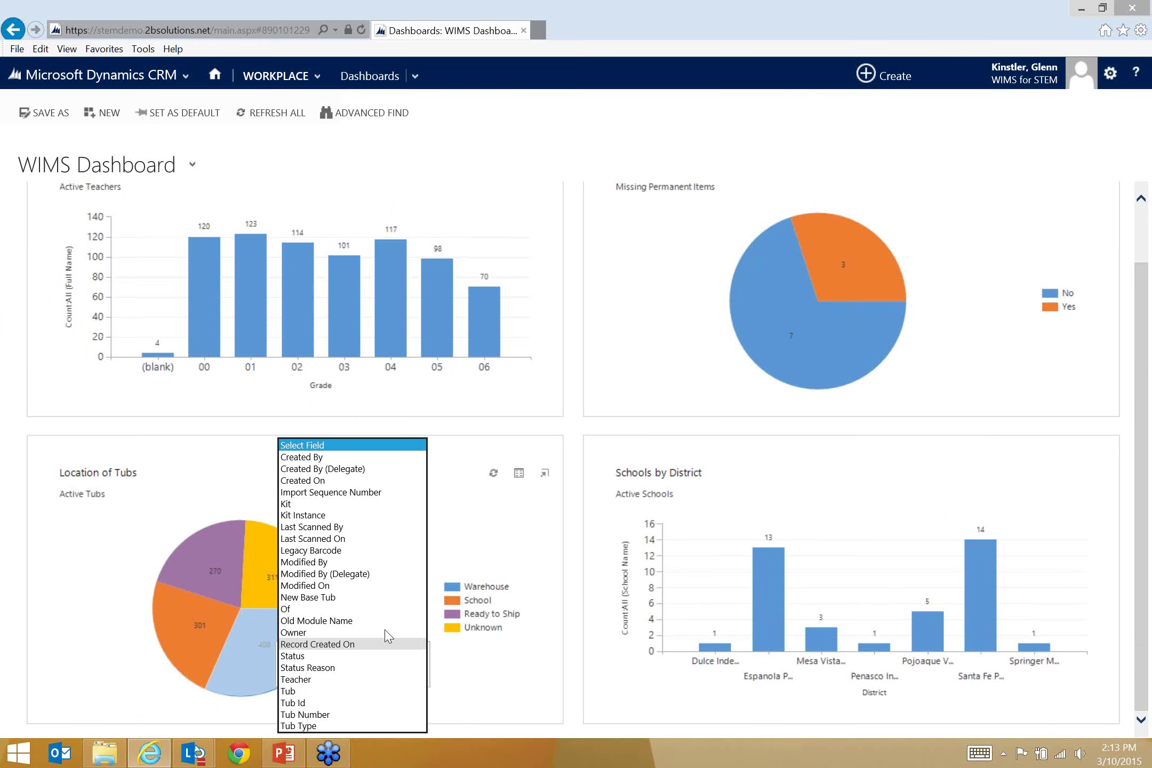
left_click(353, 540)
left_click(417, 672)
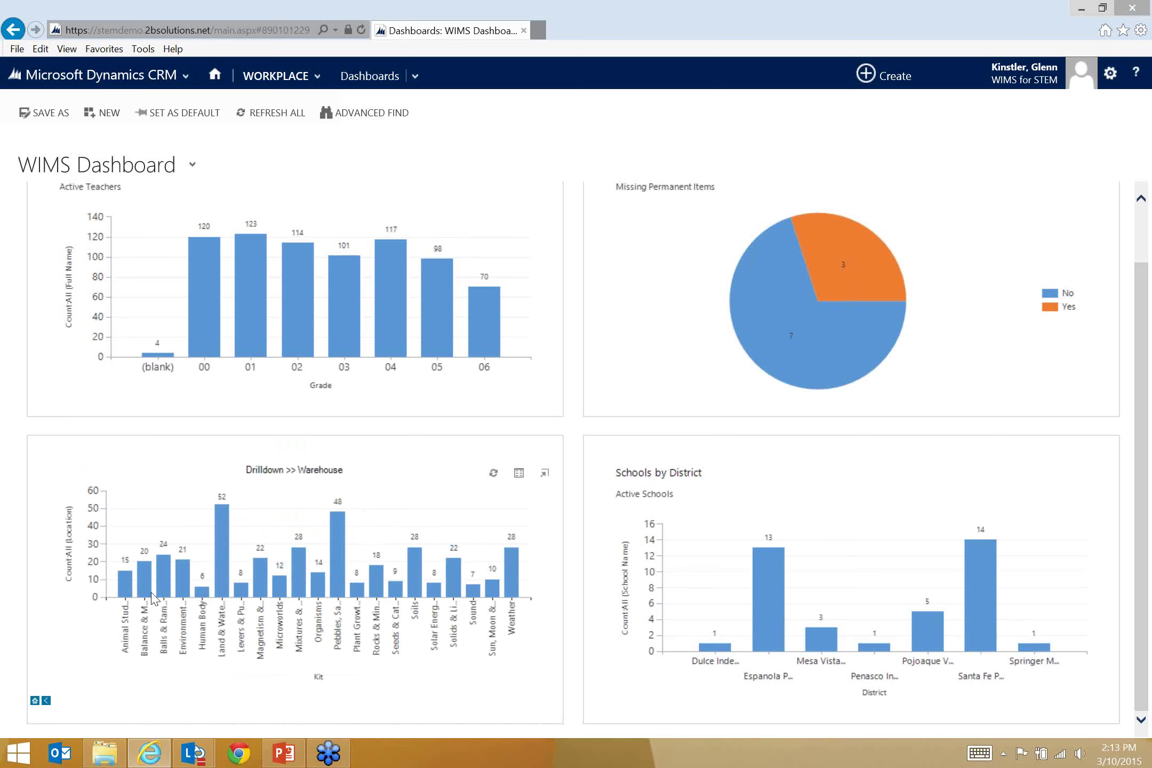
left_click(34, 700)
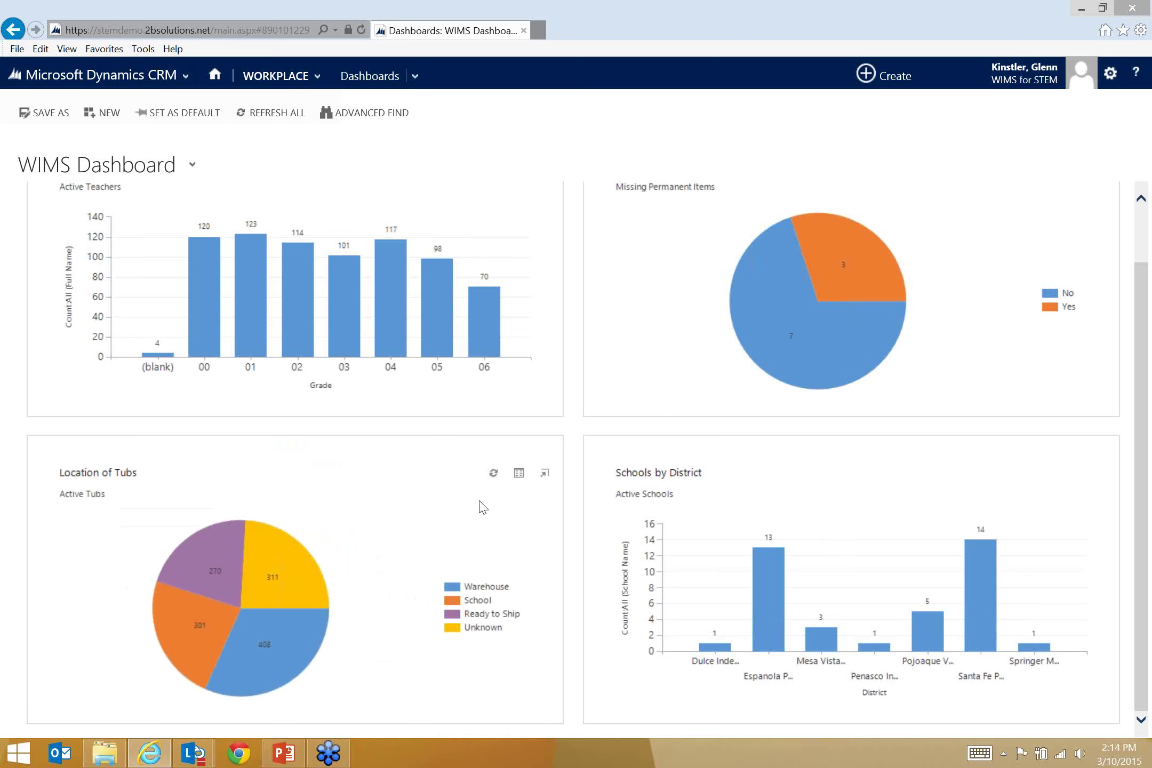
Open the Schools list in the WIMS Schools area and review its columns across to the cycle dates.
left_click(143, 79)
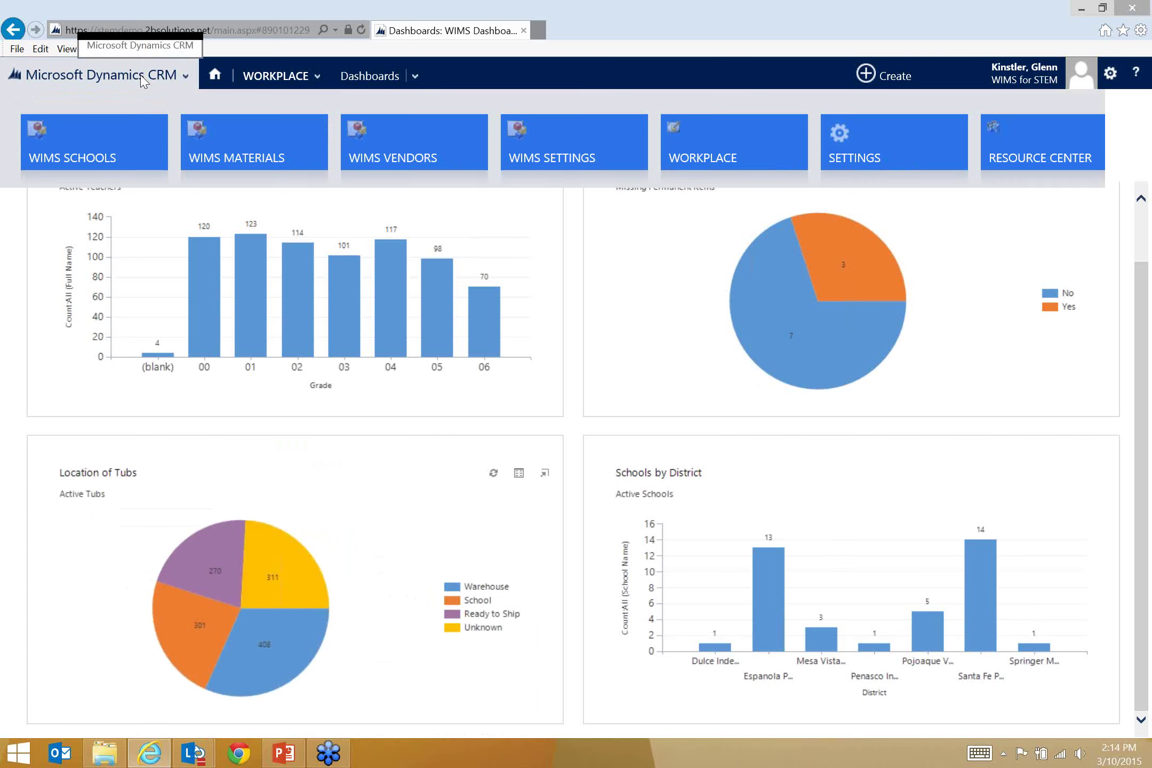
left_click(110, 142)
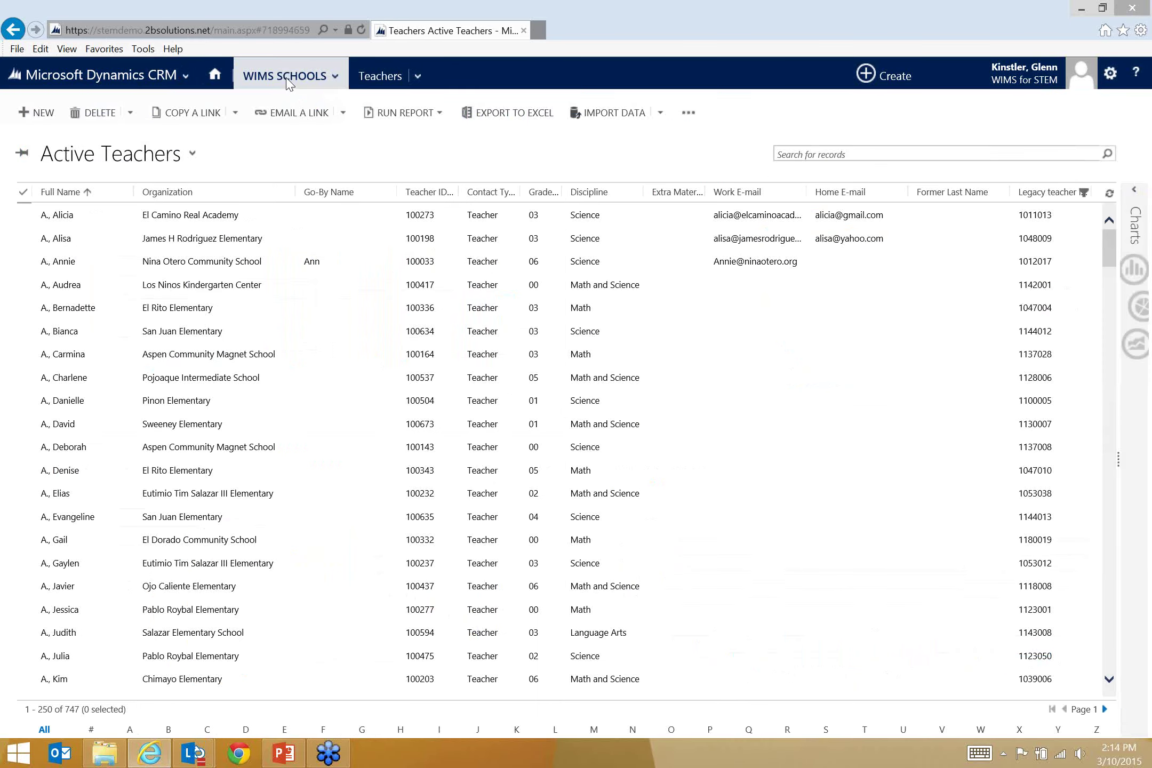
left_click(288, 83)
left_click(114, 138)
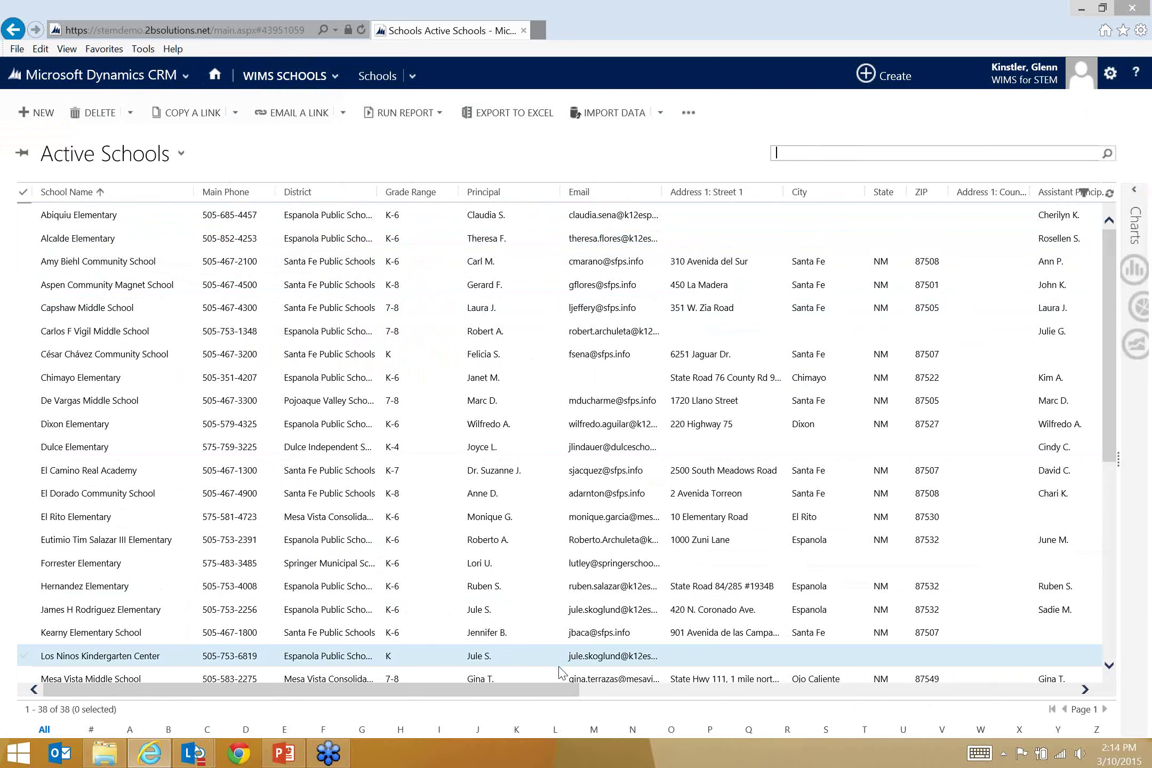
left_click(552, 689)
left_click_drag(552, 691, 999, 650)
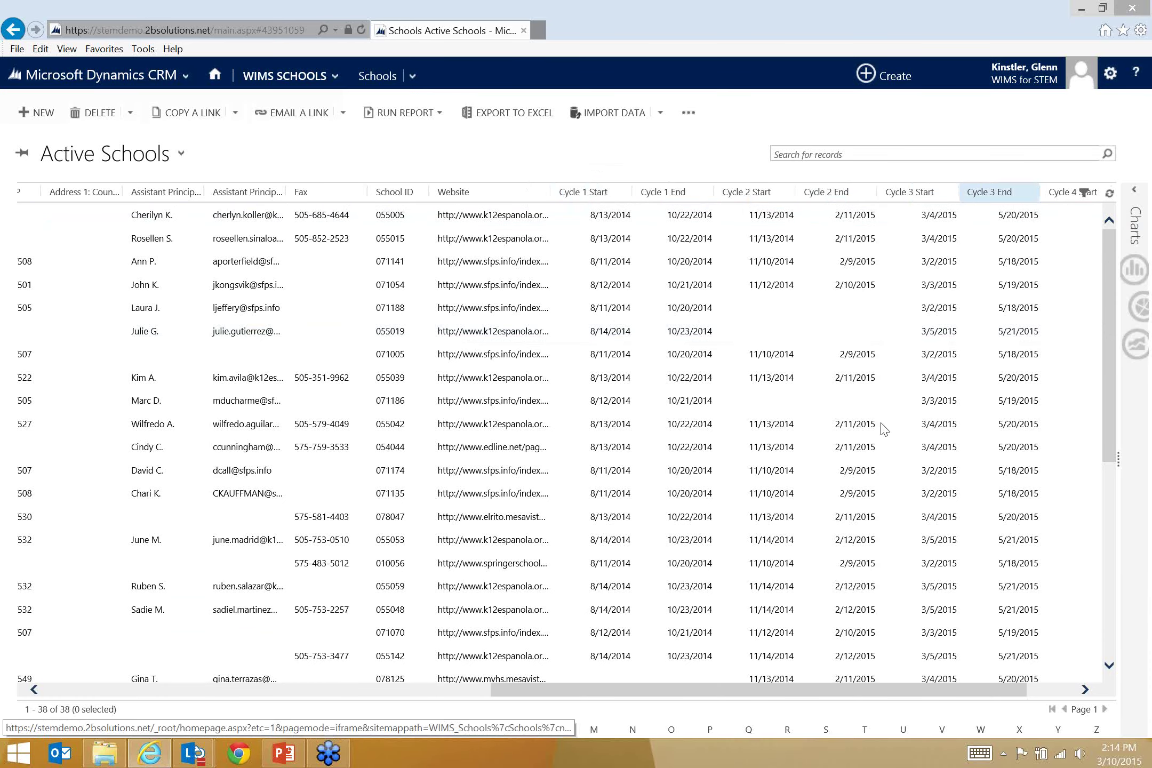
left_click_drag(520, 695, 72, 693)
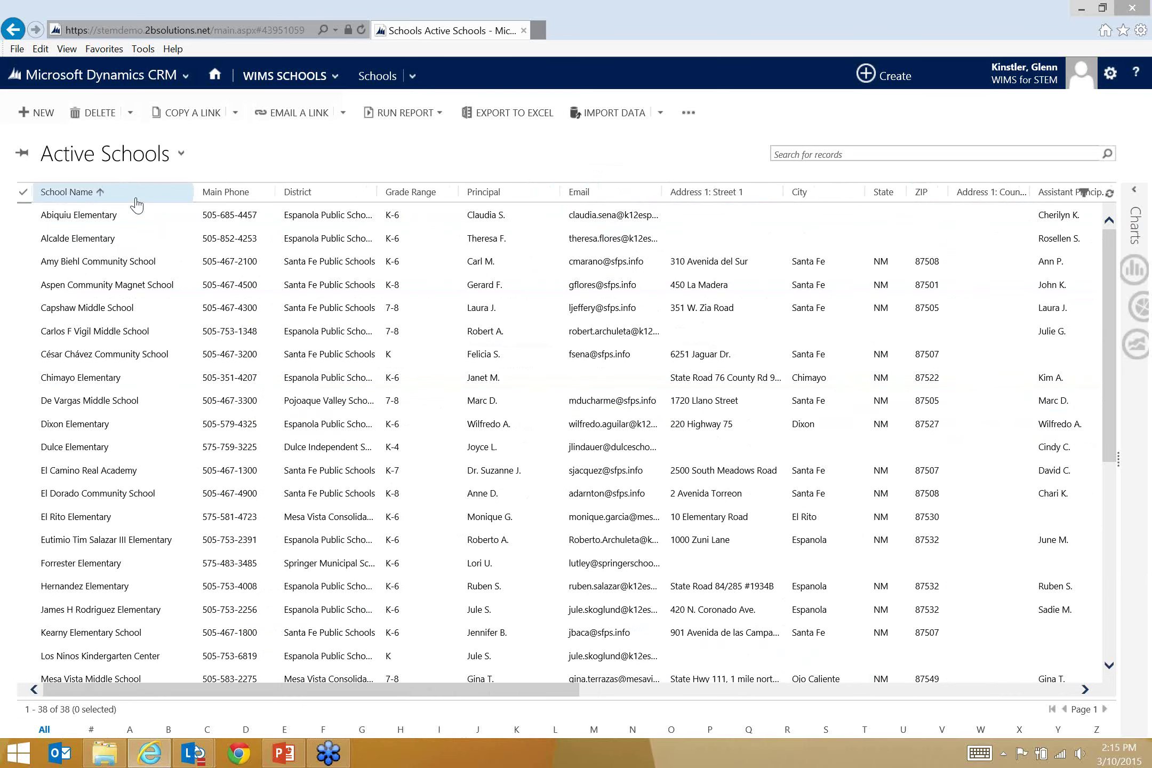
Sort the active schools by district, enable column filters, and restore the sort by school name.
left_click(335, 193)
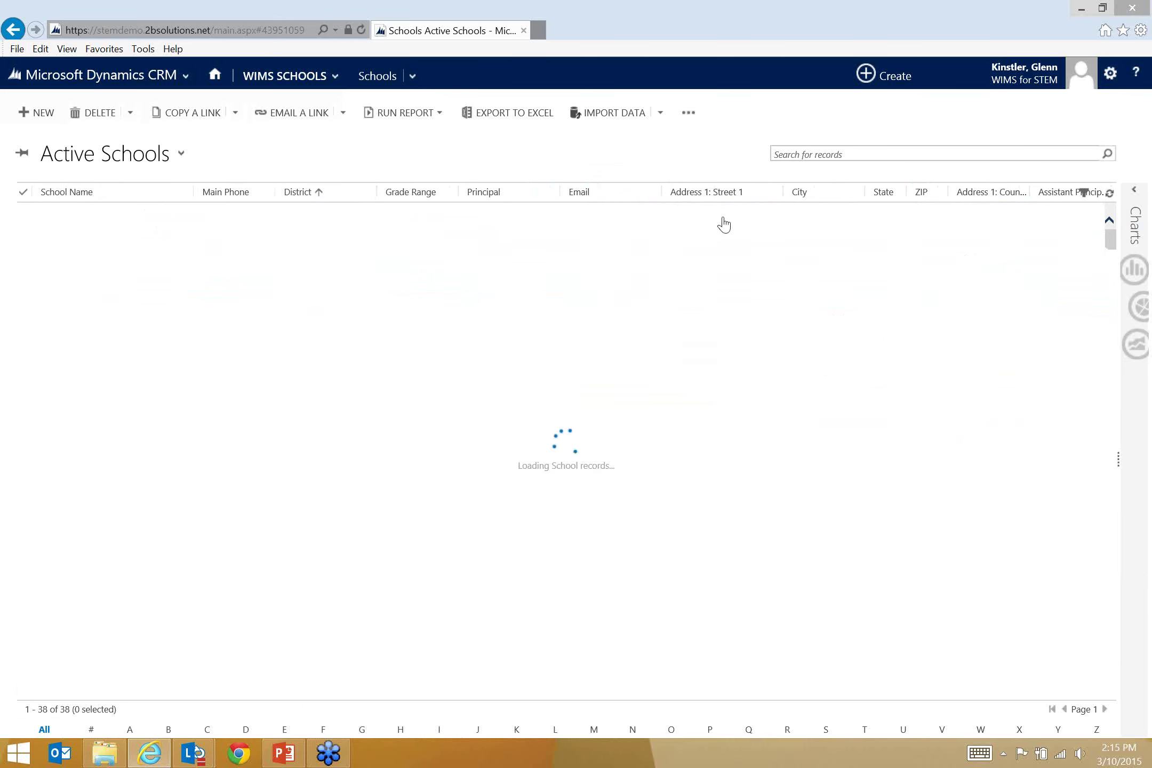
left_click(1085, 193)
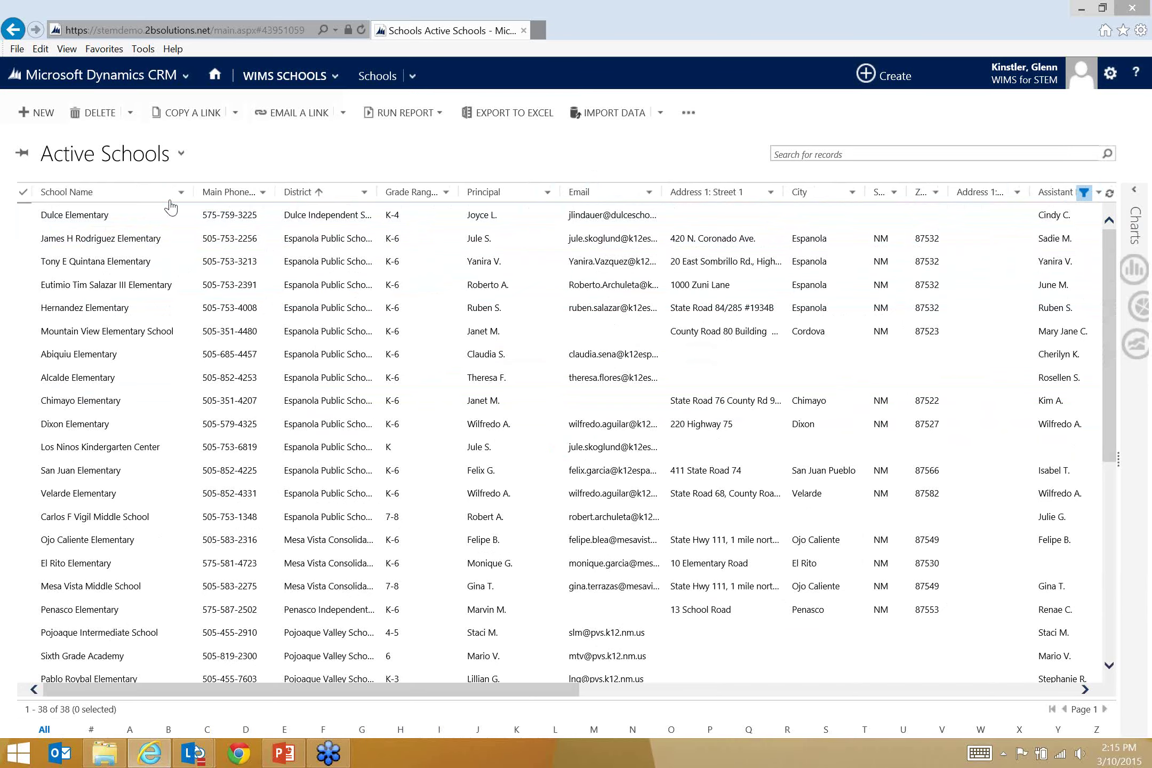
left_click(67, 192)
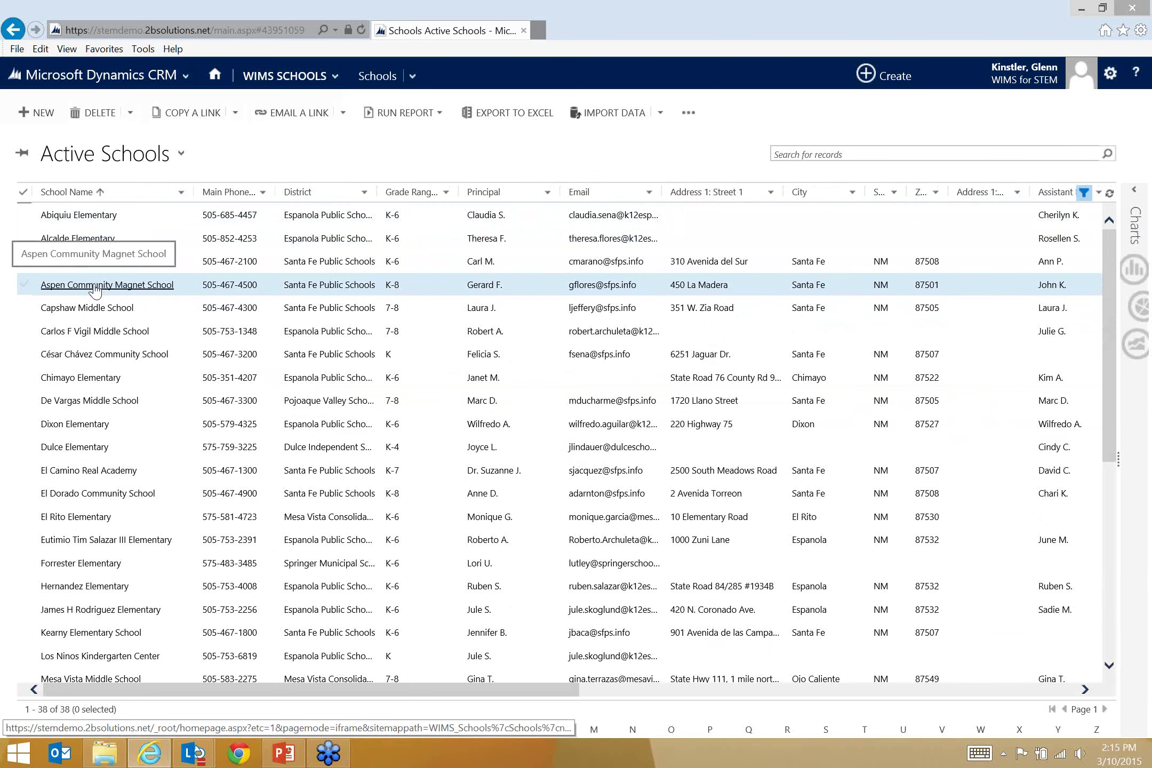
Open the Aspen Community Magnet School record and review its addresses, cycle schedule and all pages of active teachers.
left_click(95, 286)
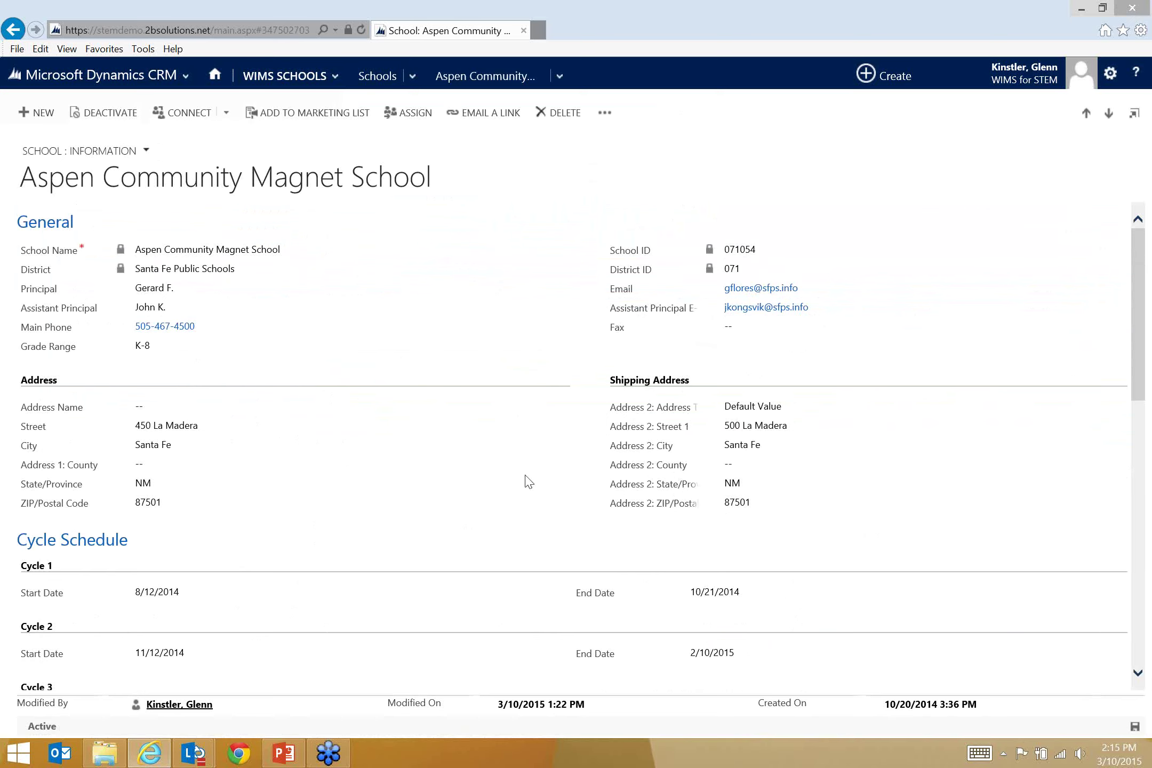
scroll(529, 485, "down", 1)
scroll(530, 484, "down", 1)
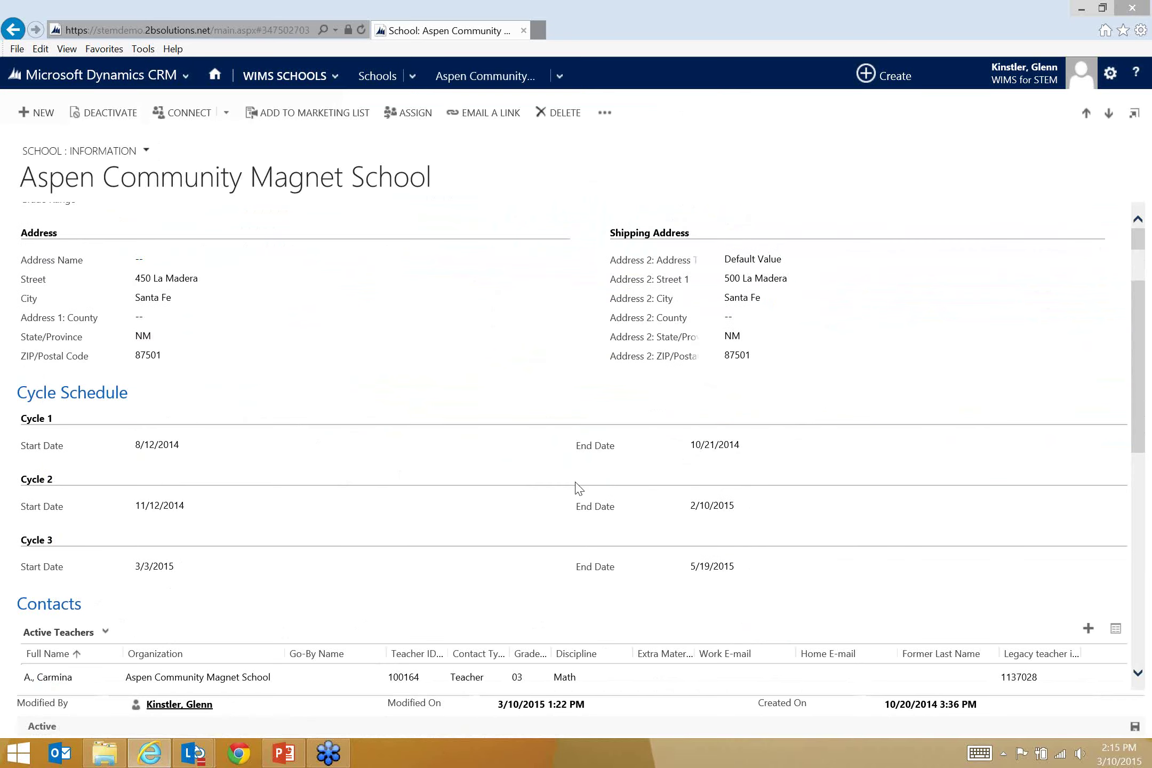
scroll(576, 493, "down", 2)
scroll(580, 496, "down", 1)
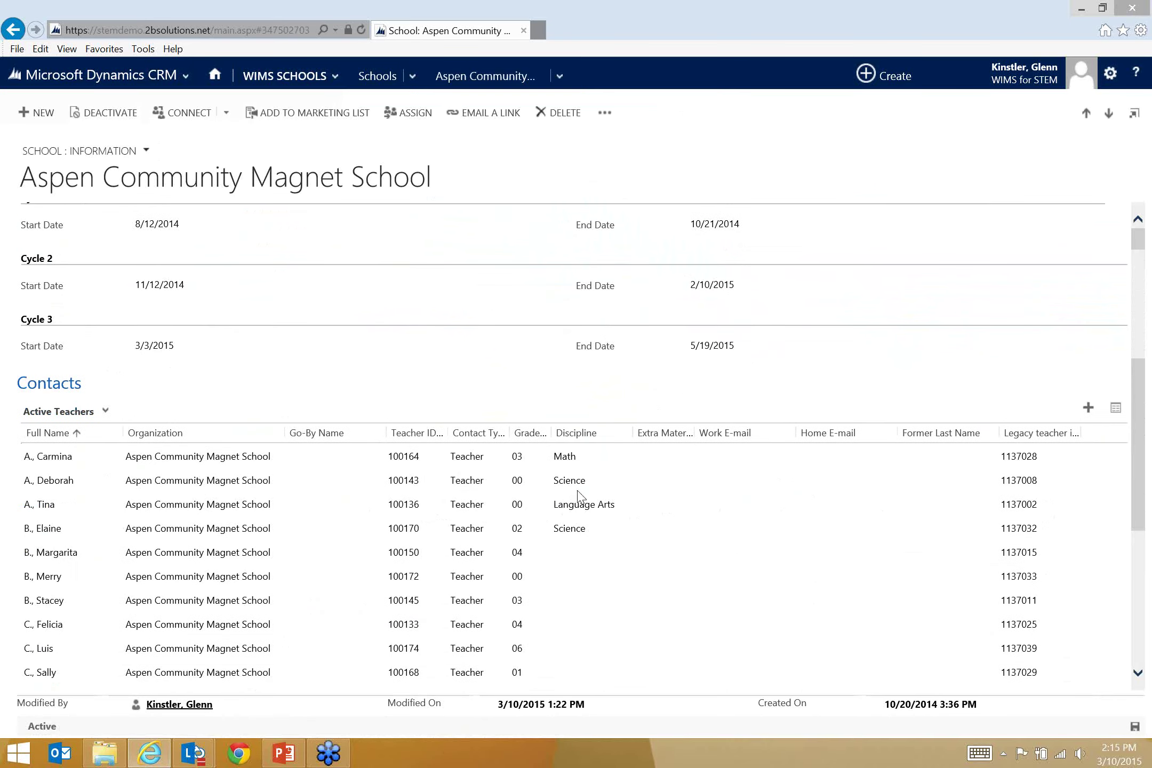
scroll(580, 497, "down", 1)
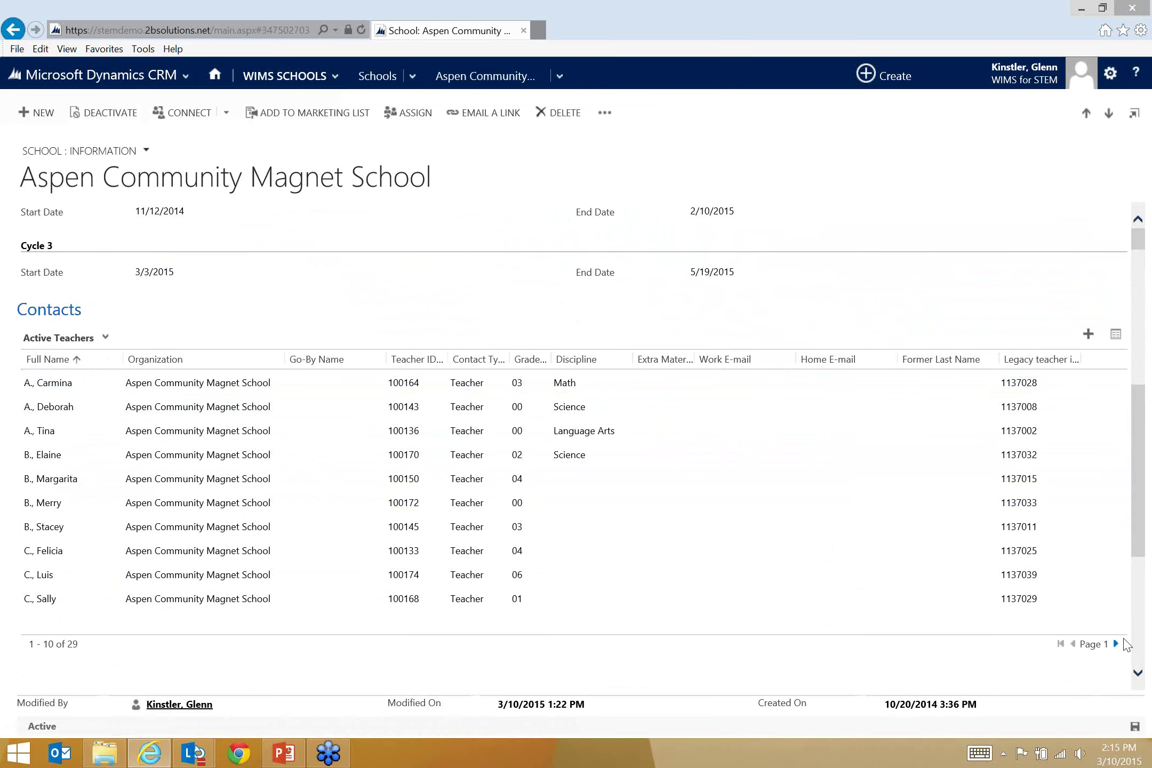
left_click(1116, 645)
left_click(1117, 644)
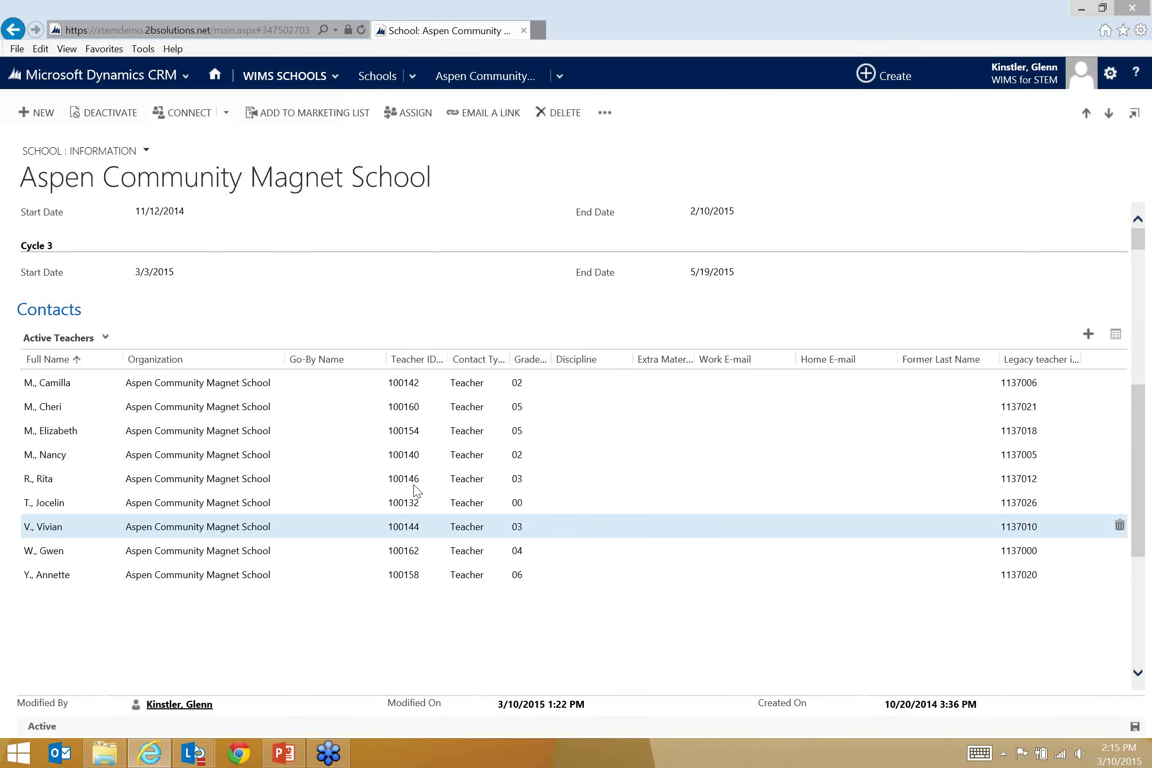
Review the notes and scheduled activities on the Aspen Community Magnet School record.
scroll(326, 465, "down", 5)
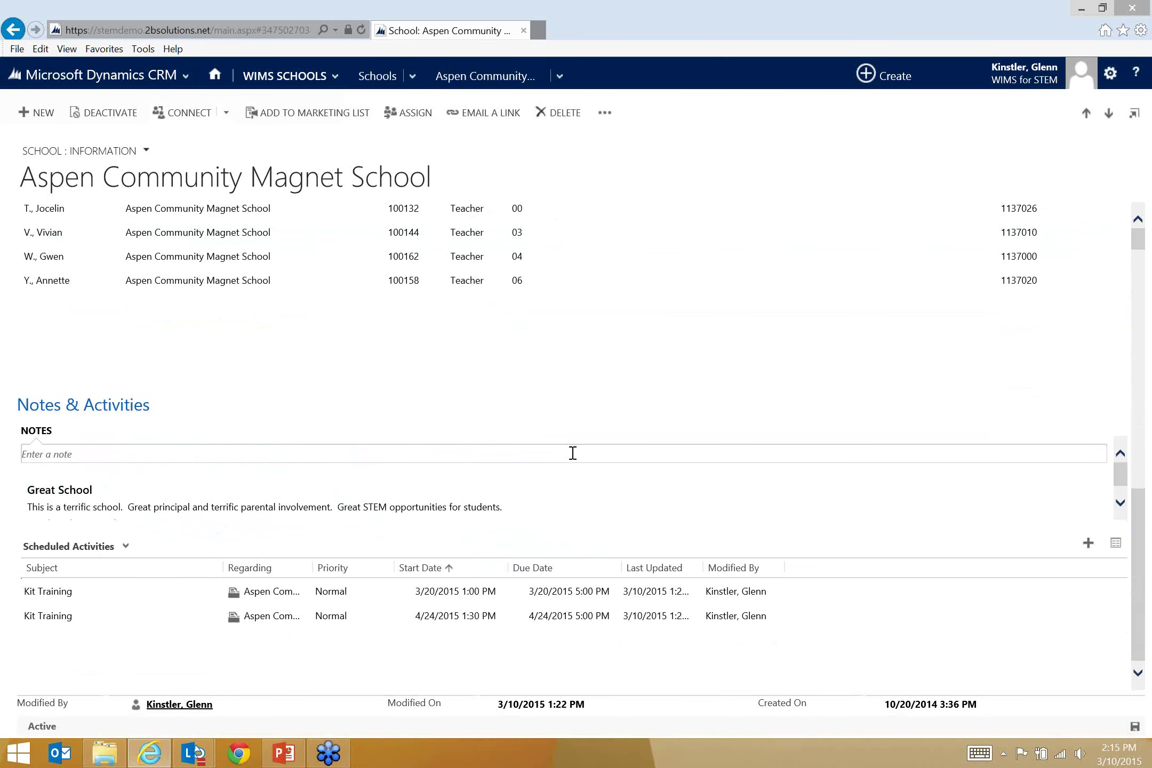
scroll(572, 452, "down", 1)
scroll(548, 473, "down", 1)
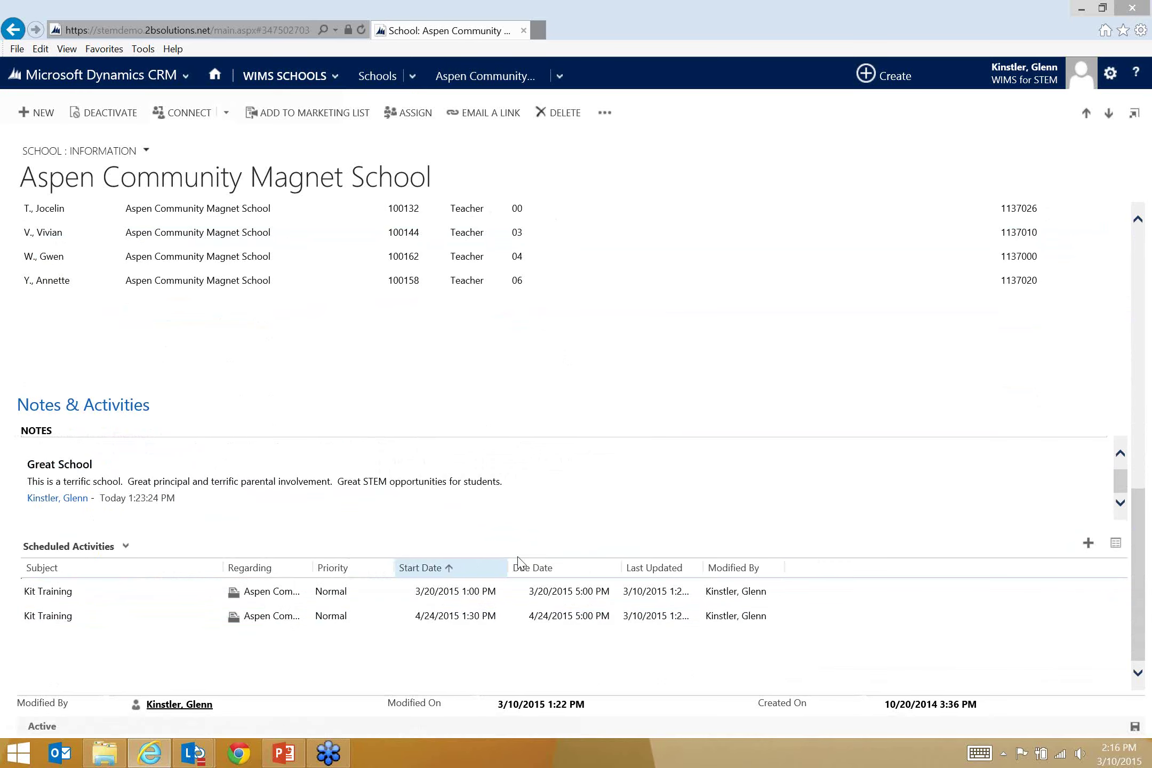
scroll(613, 540, "up", 10)
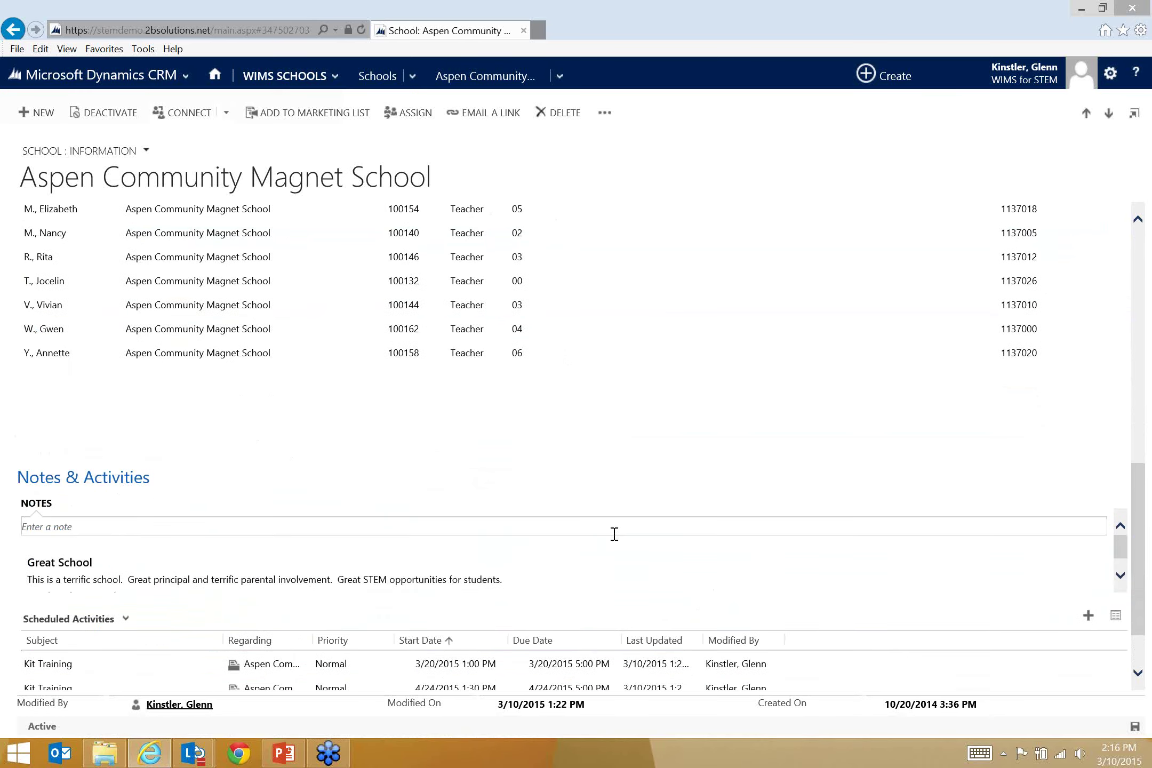
scroll(613, 540, "up", 3)
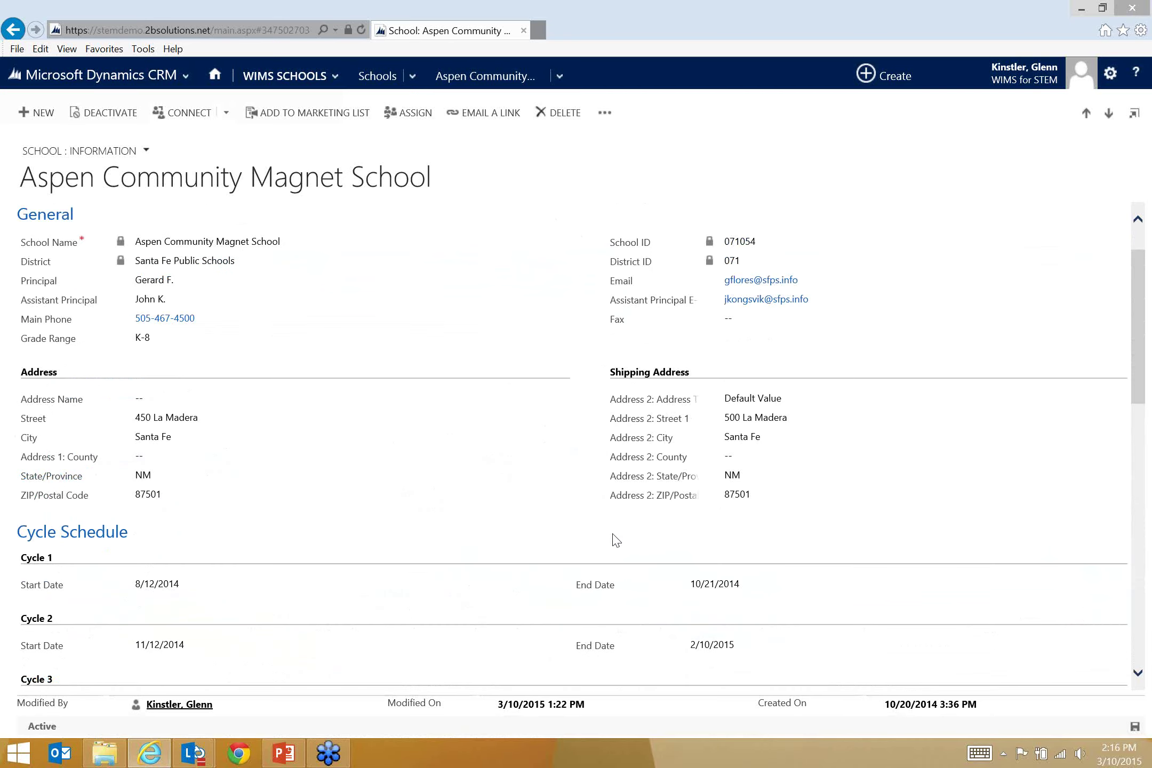
Filter the WIMS Schools teachers list to the Science discipline, and clear the filter to list all active teachers.
left_click(292, 75)
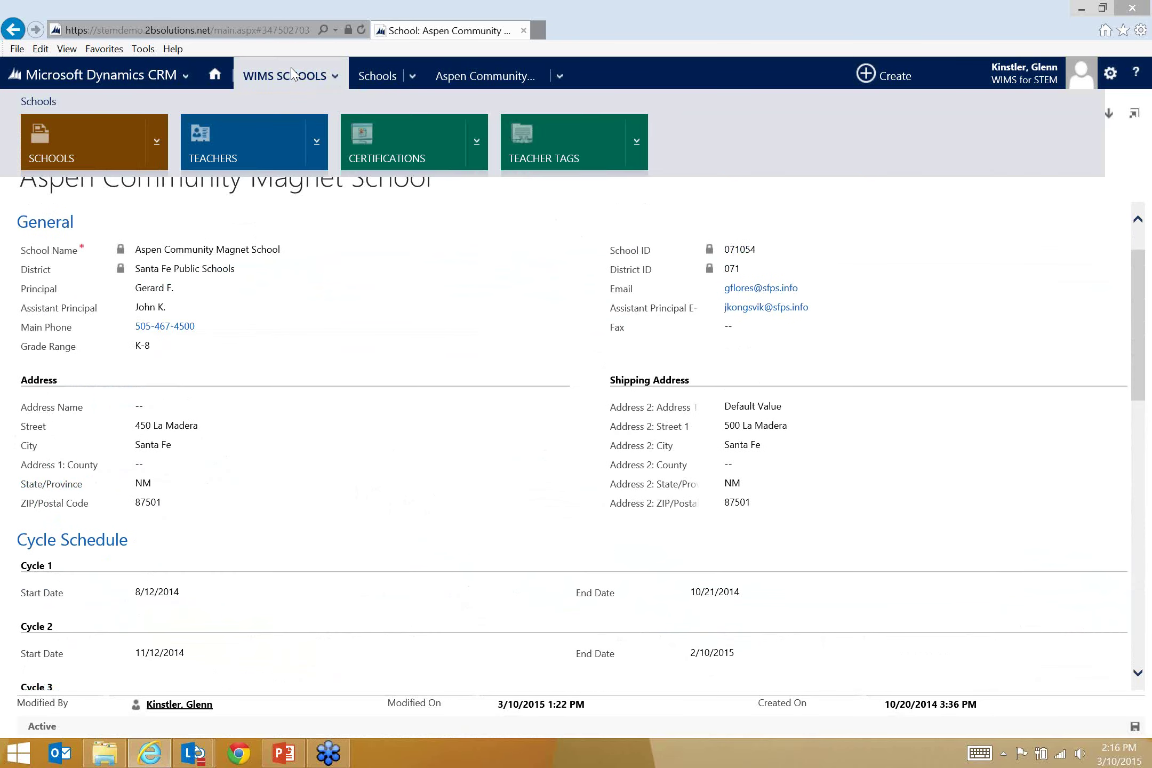
left_click(232, 142)
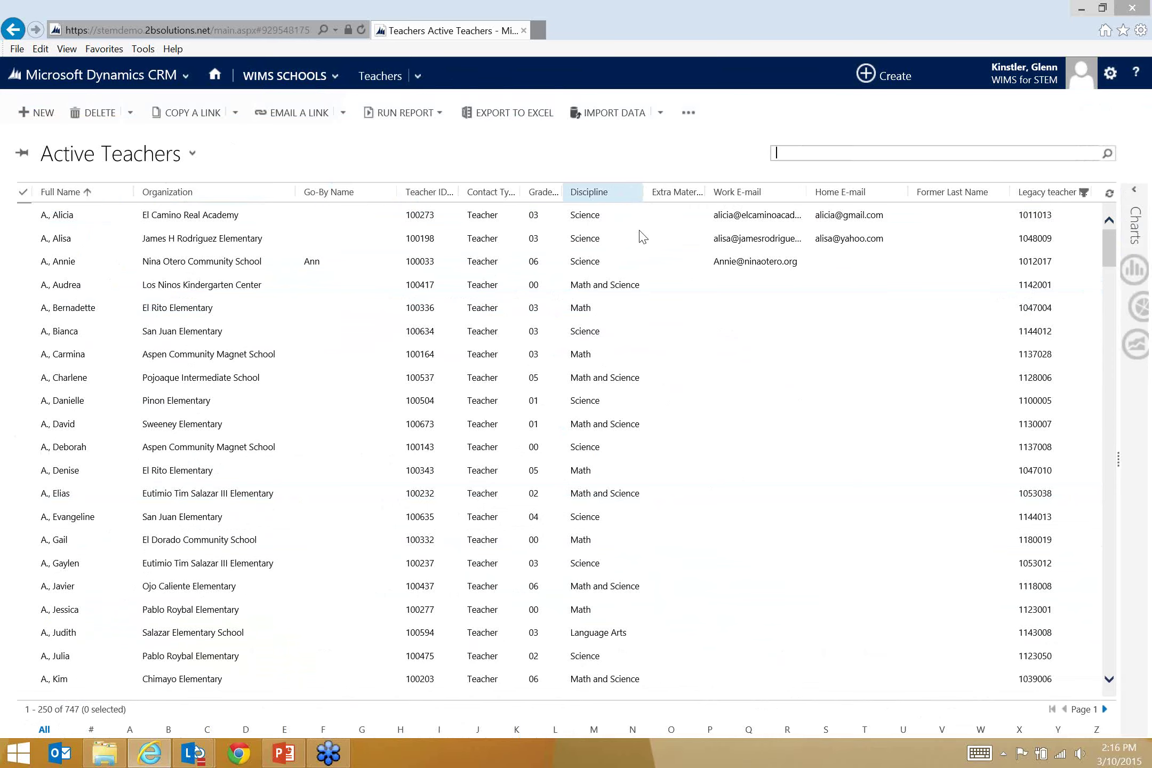
left_click(630, 192)
left_click(675, 360)
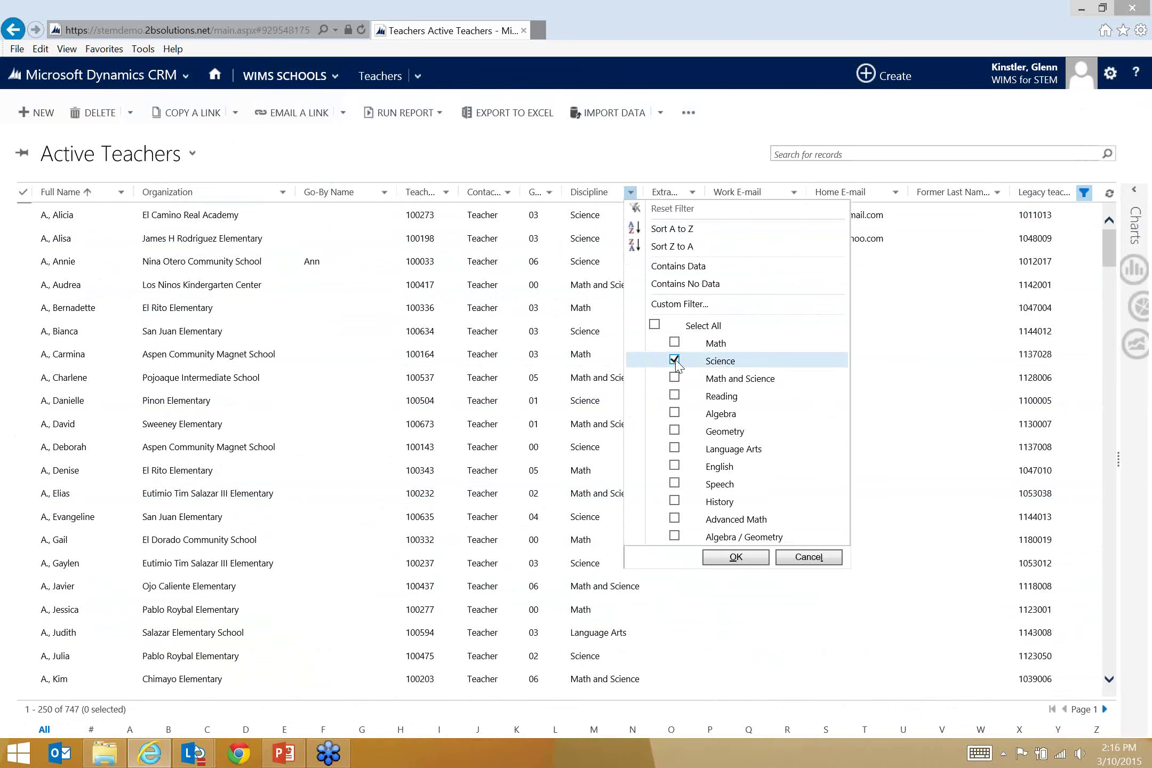
left_click(735, 557)
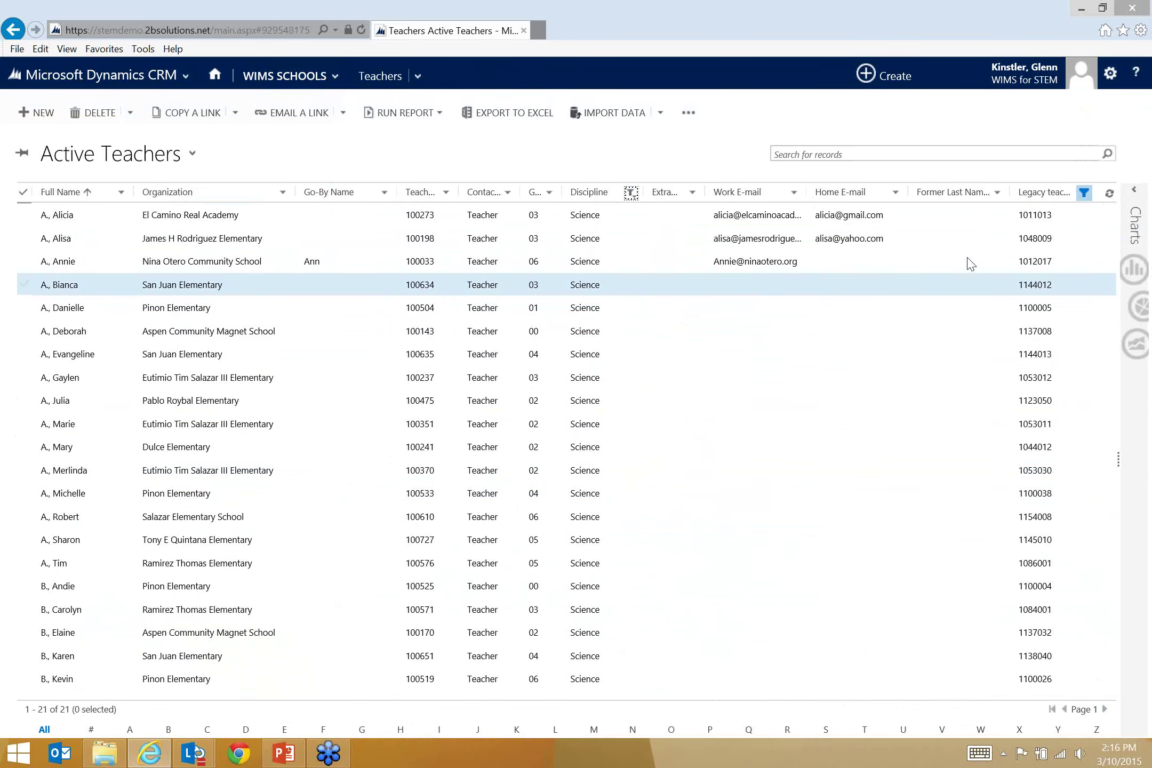
left_click(1082, 195)
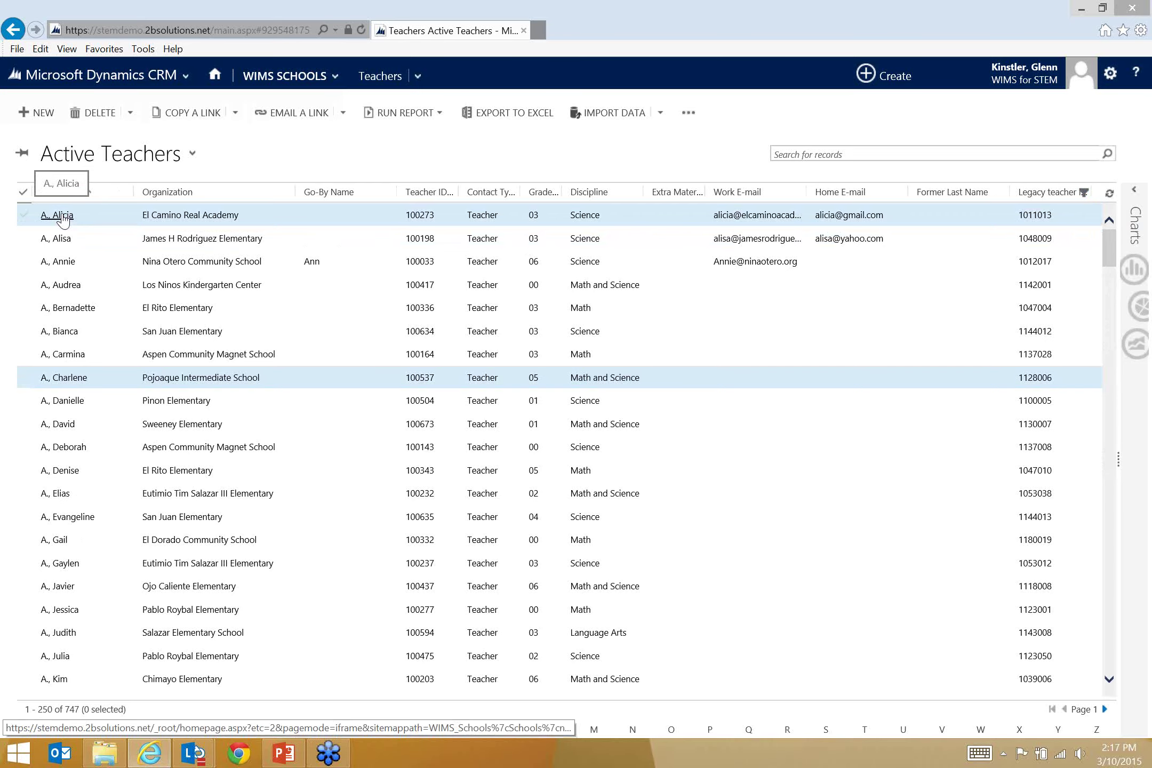
Open the first listed teacher's record, from El Camino Real Academy, and review its general details, certs and tubs.
left_click(57, 215)
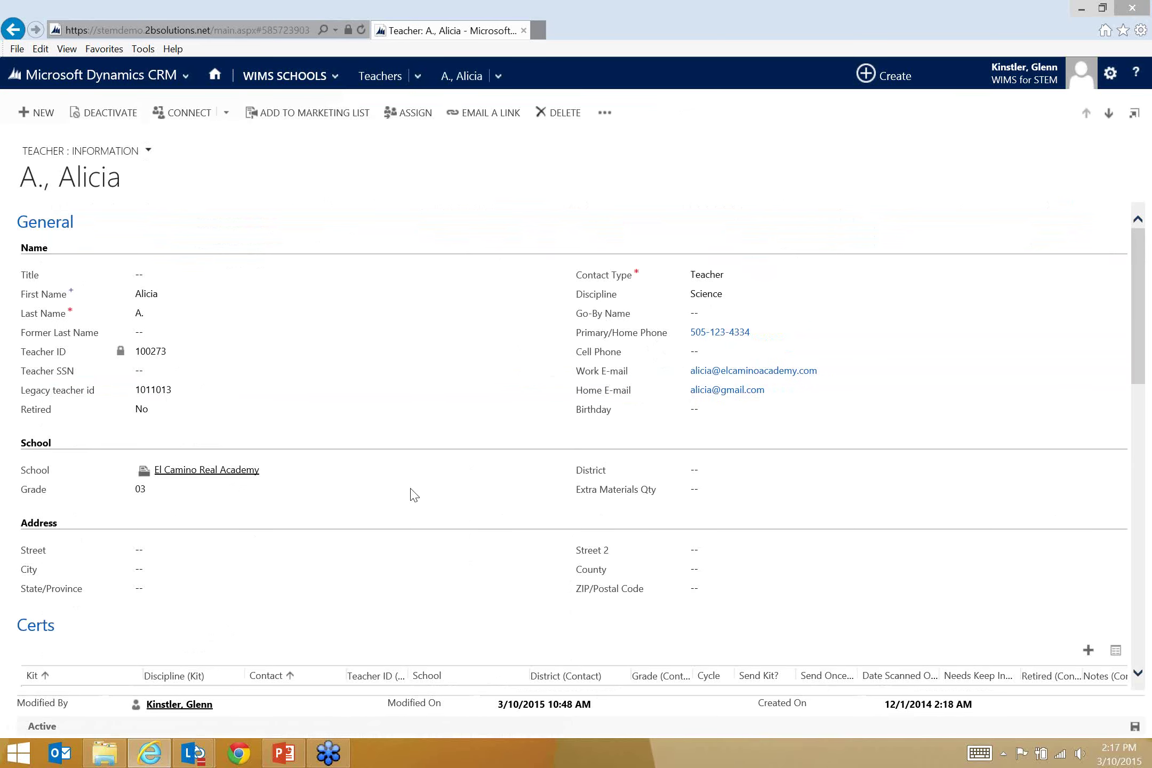
scroll(564, 481, "down", 3)
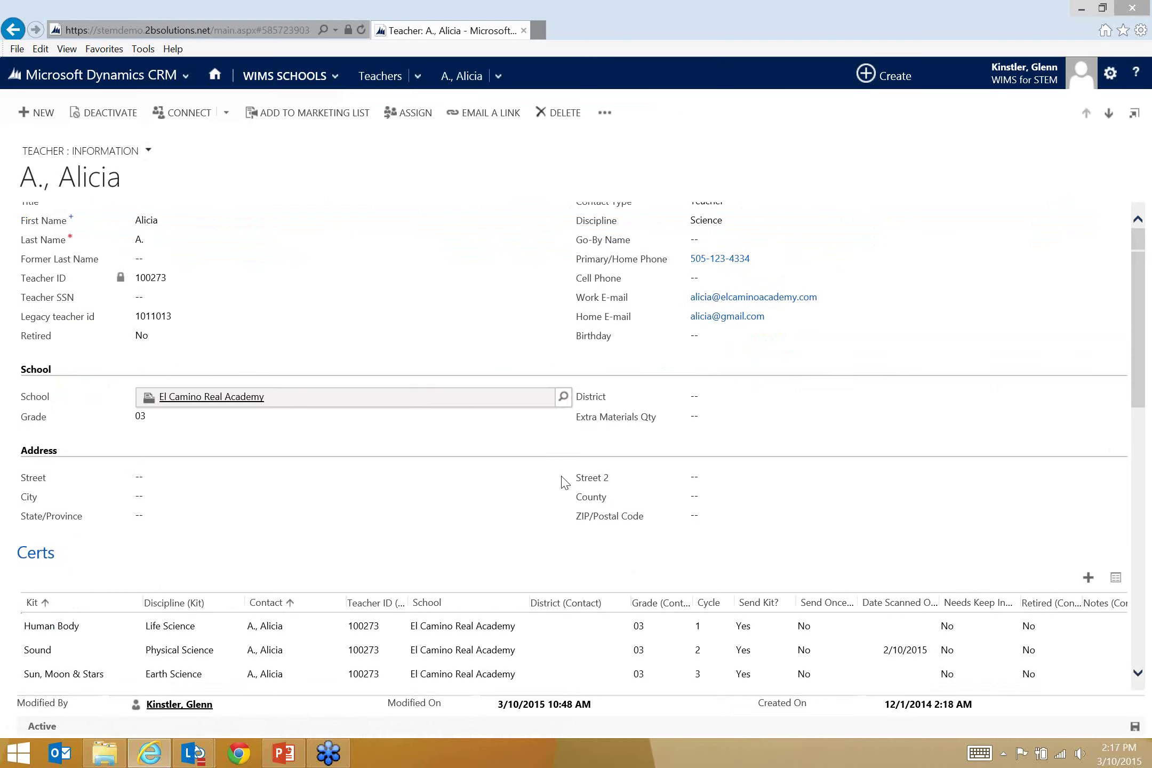
scroll(562, 481, "down", 2)
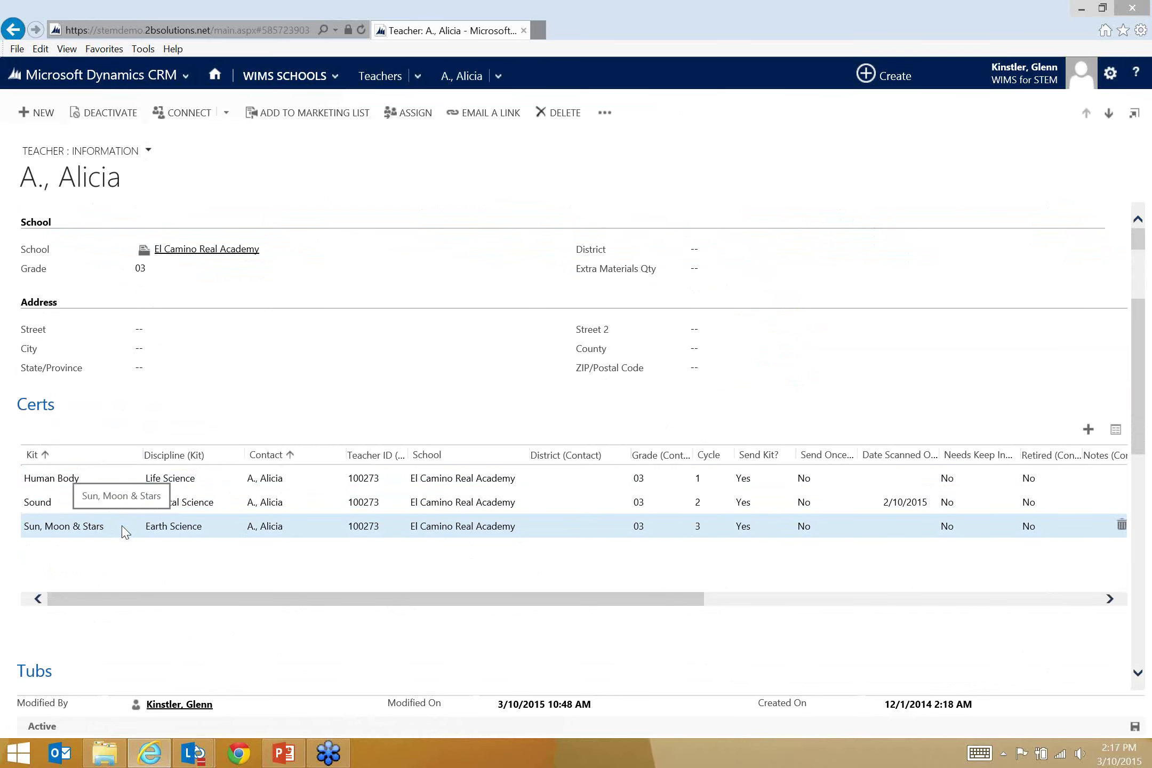
scroll(352, 507, "down", 3)
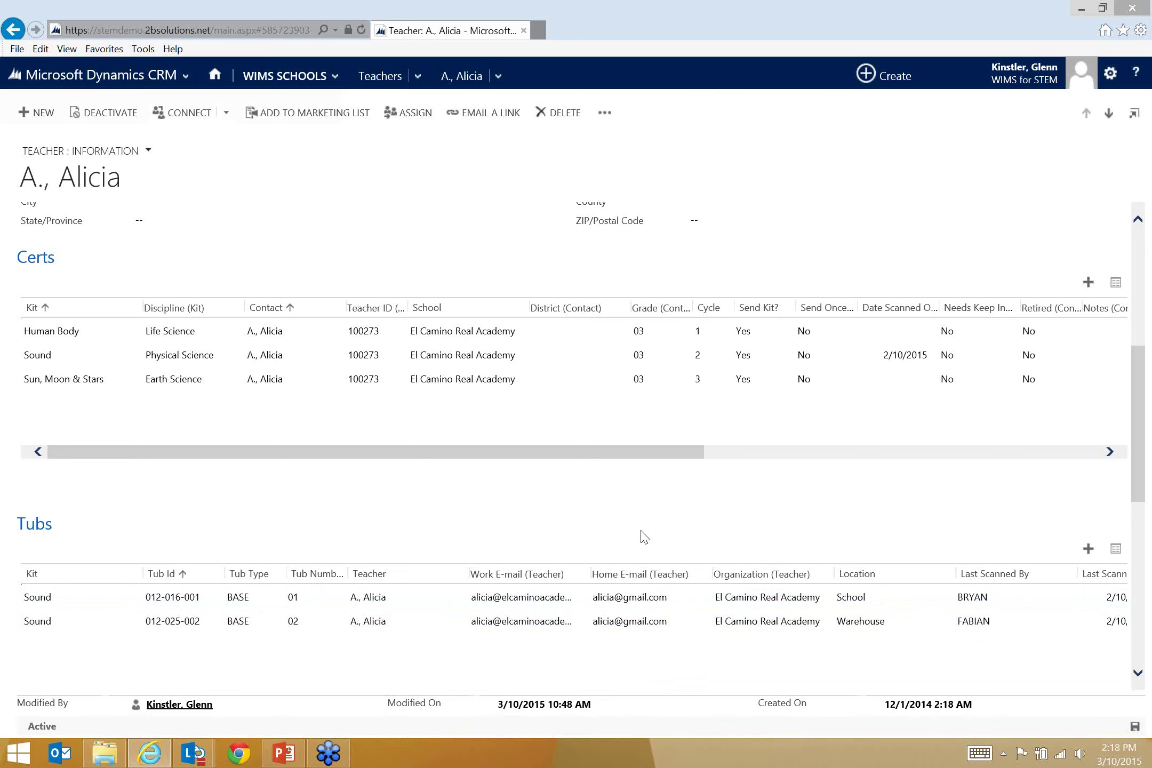
scroll(571, 514, "up", 5)
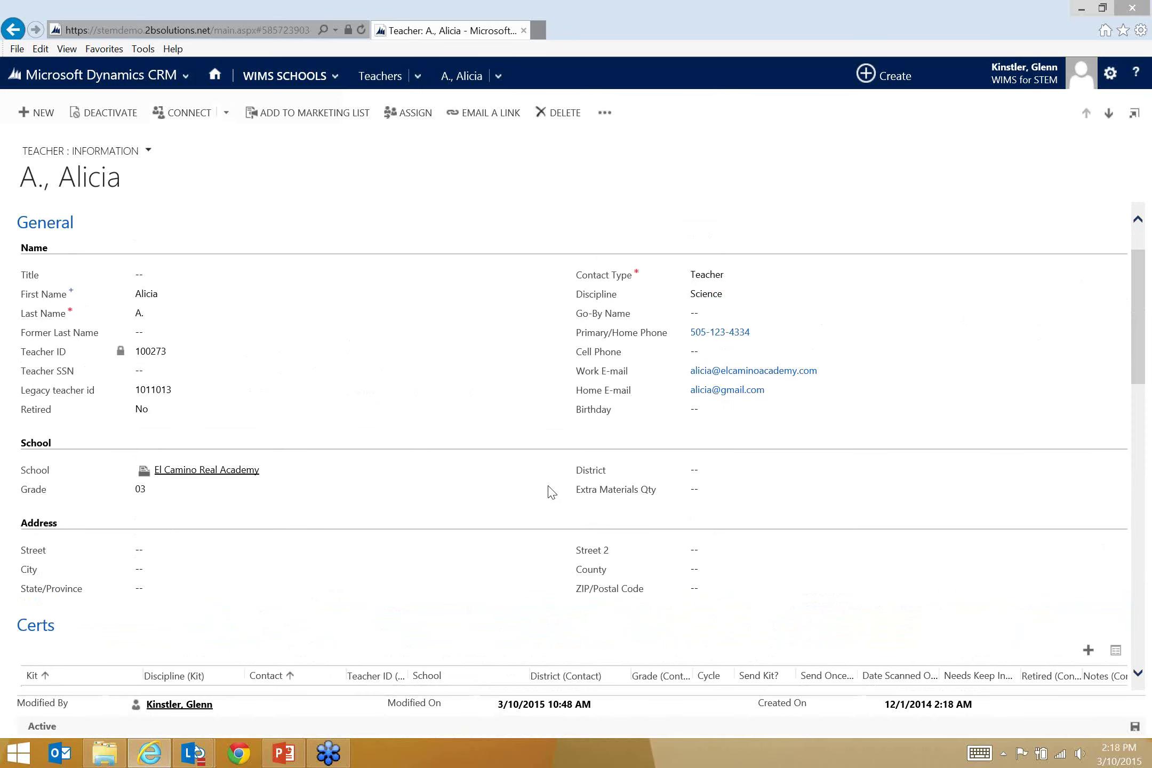
List the active certifications in WIMS Schools and open the second Animal Studies certification, for El Camino Real Academy, to review its training details.
left_click(300, 76)
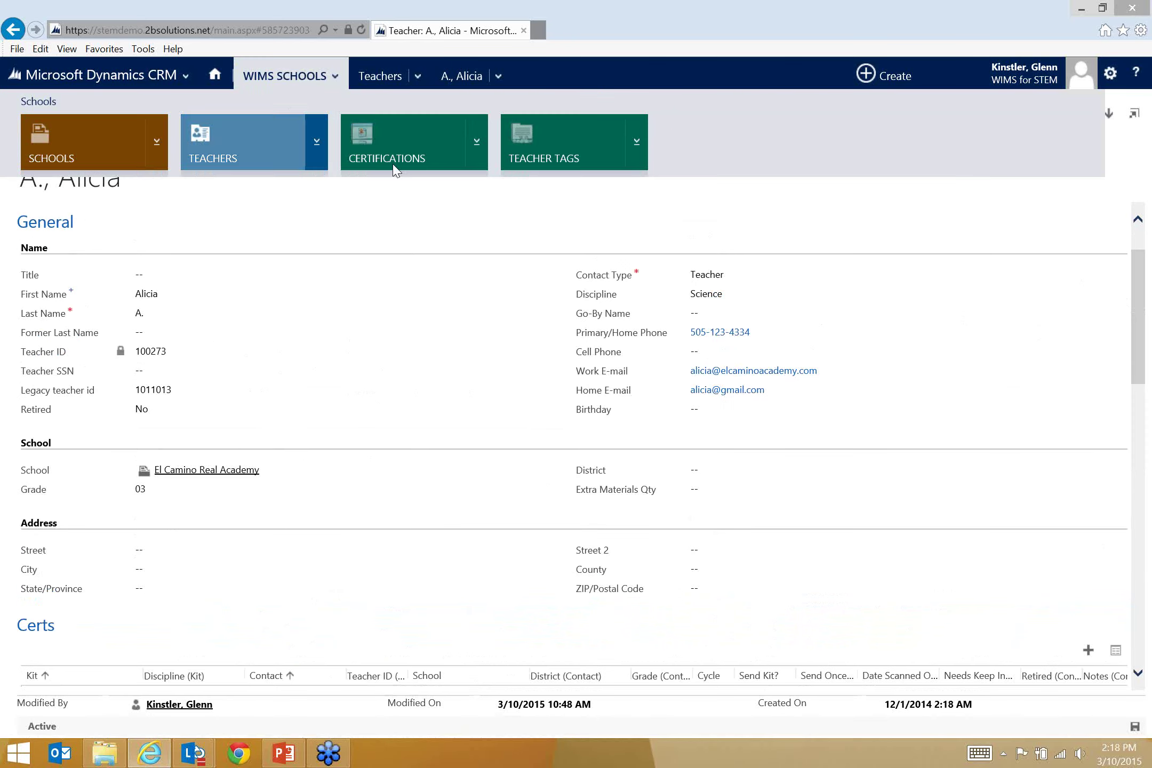
left_click(407, 147)
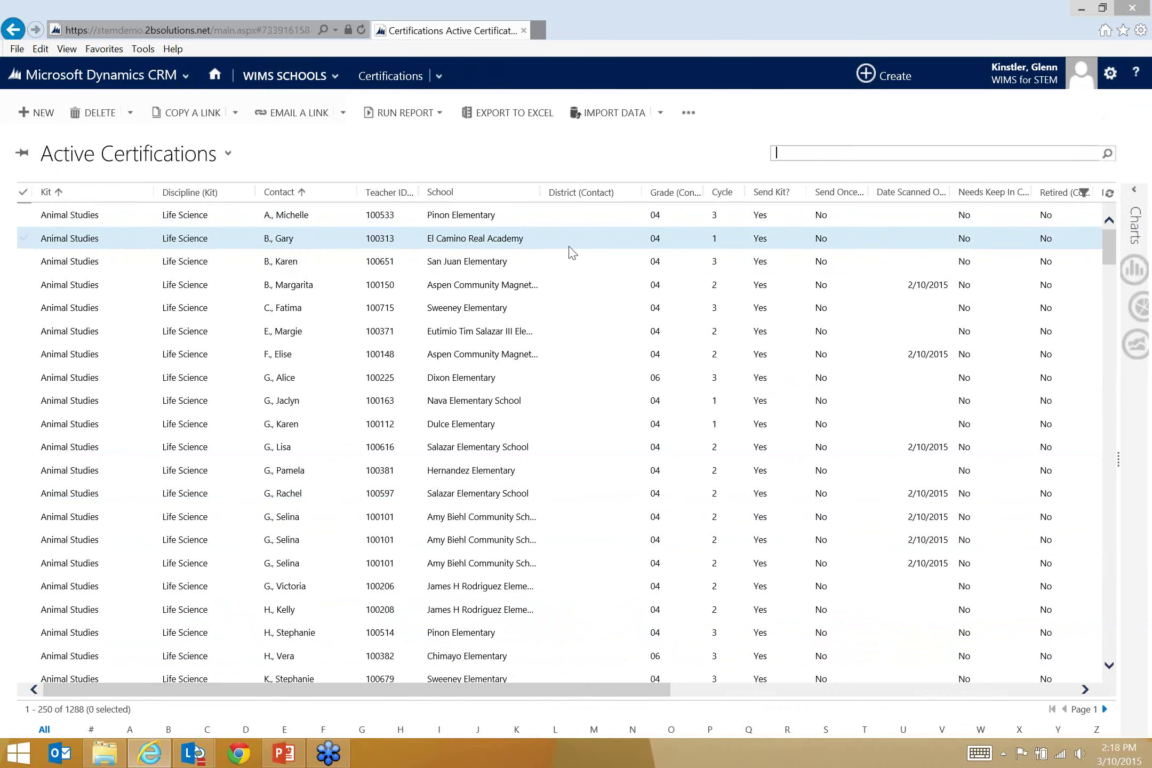
double_click(138, 245)
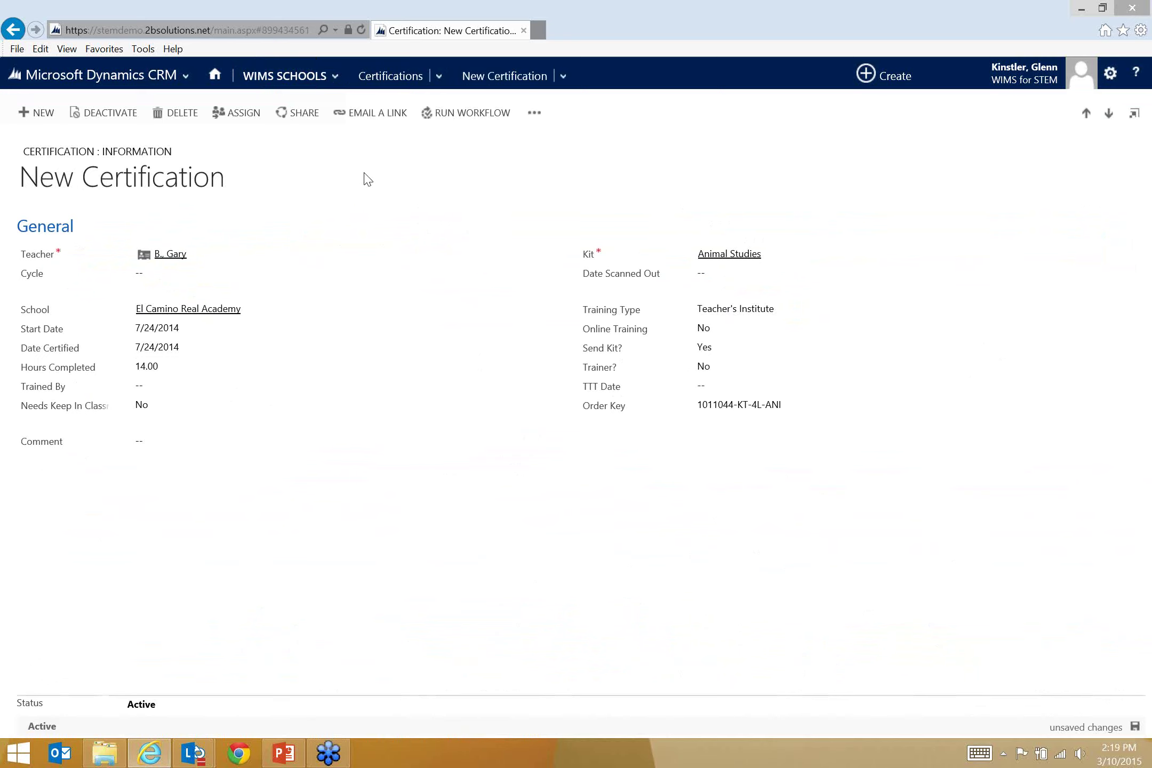
List the active kits in WIMS Materials and open the Weather kit record.
left_click(284, 79)
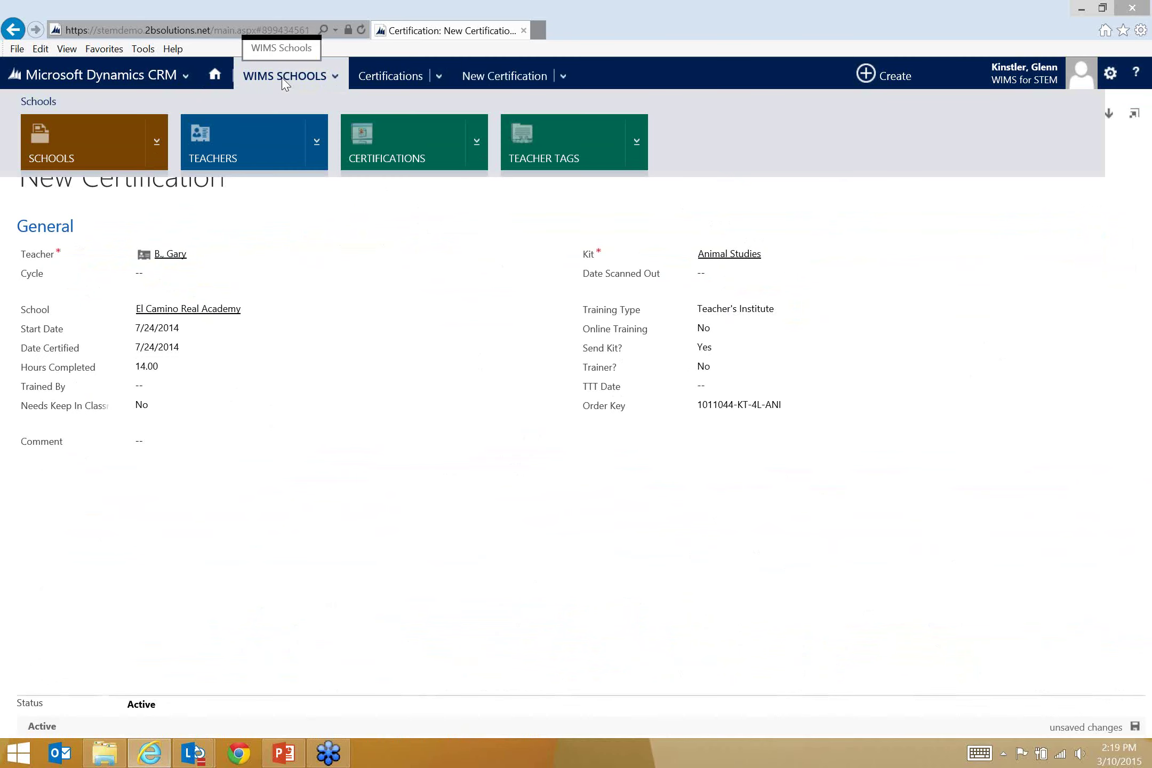
left_click(174, 78)
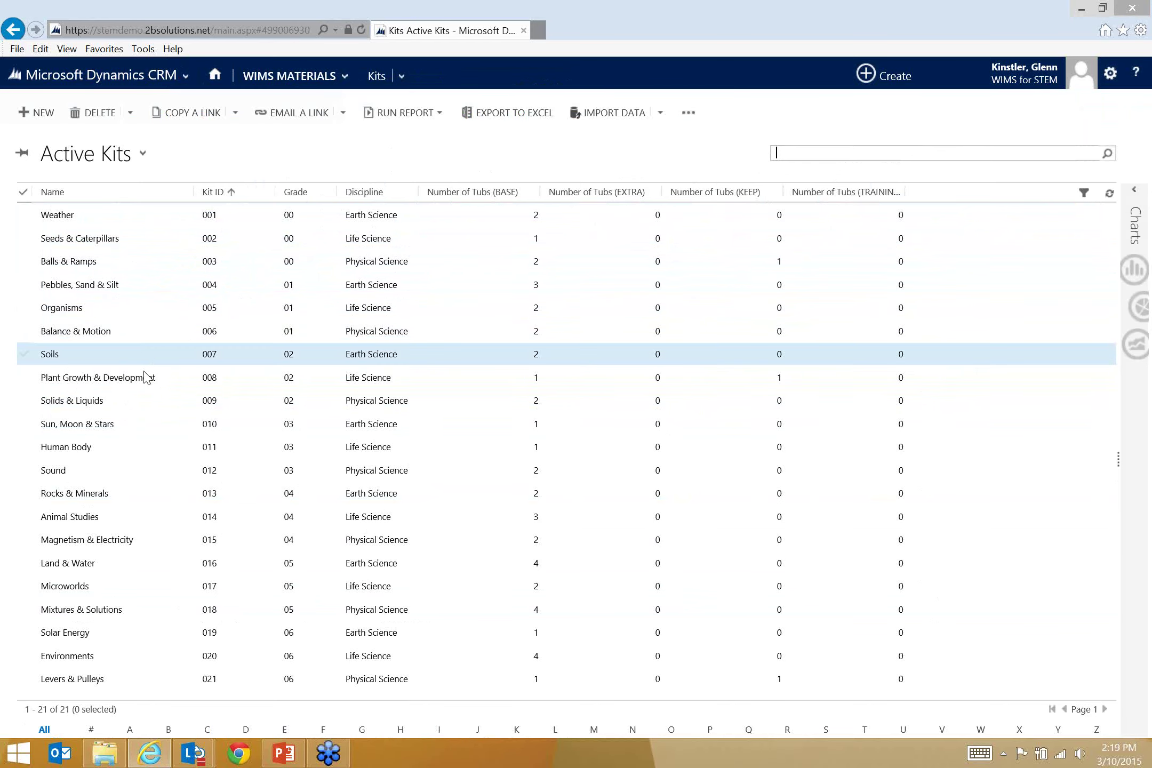
left_click(113, 222)
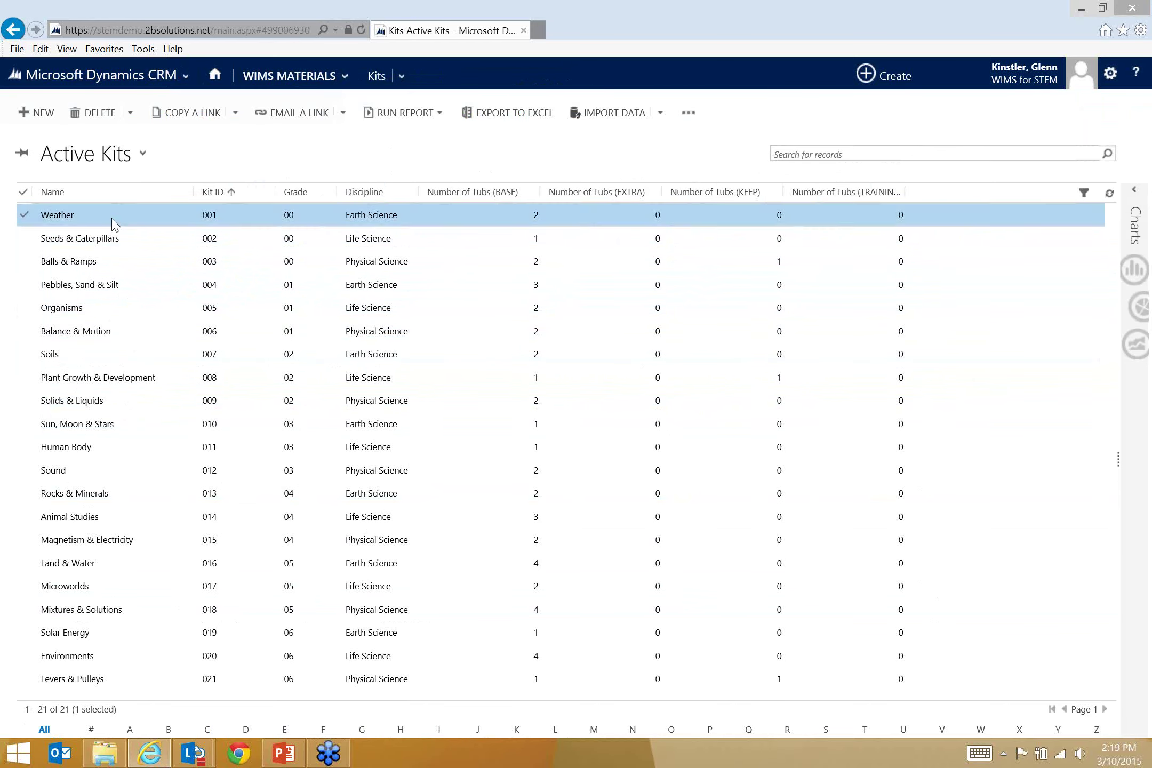
double_click(113, 223)
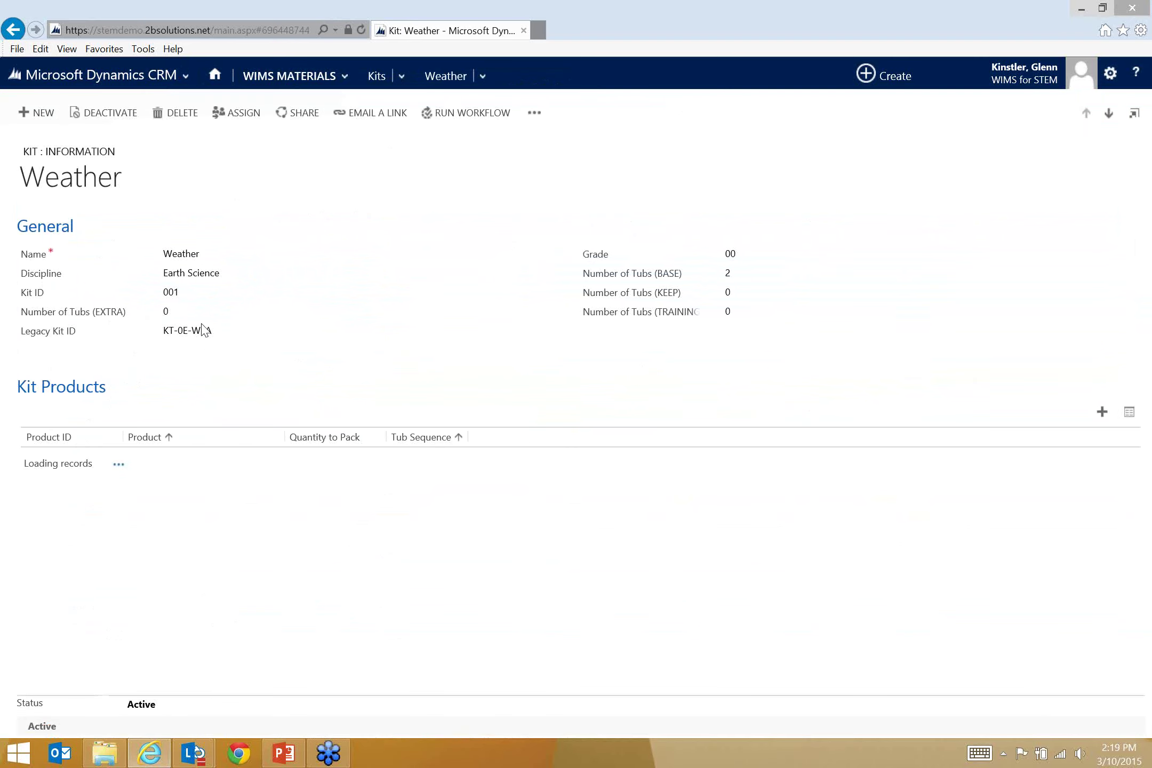
Review the Weather kit's full product list, checking the quantities to pack and the tub sequence of each product.
scroll(410, 364, "down", 2)
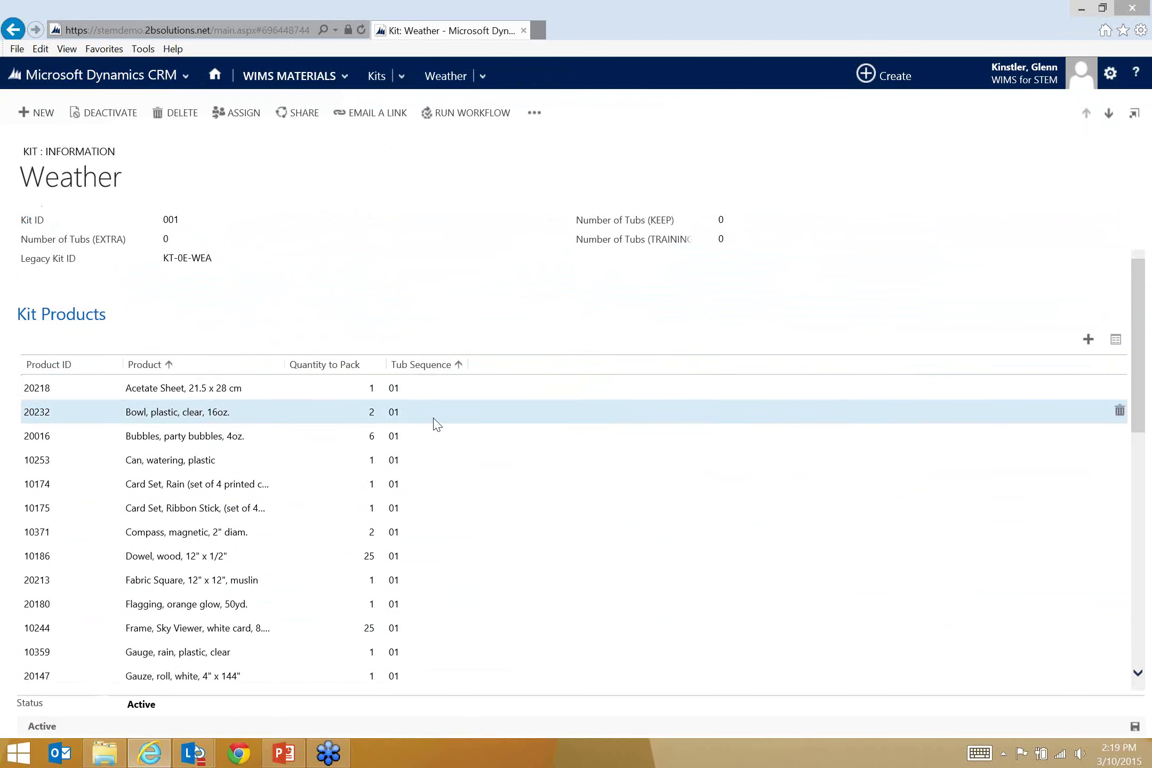
scroll(339, 457, "down", 2)
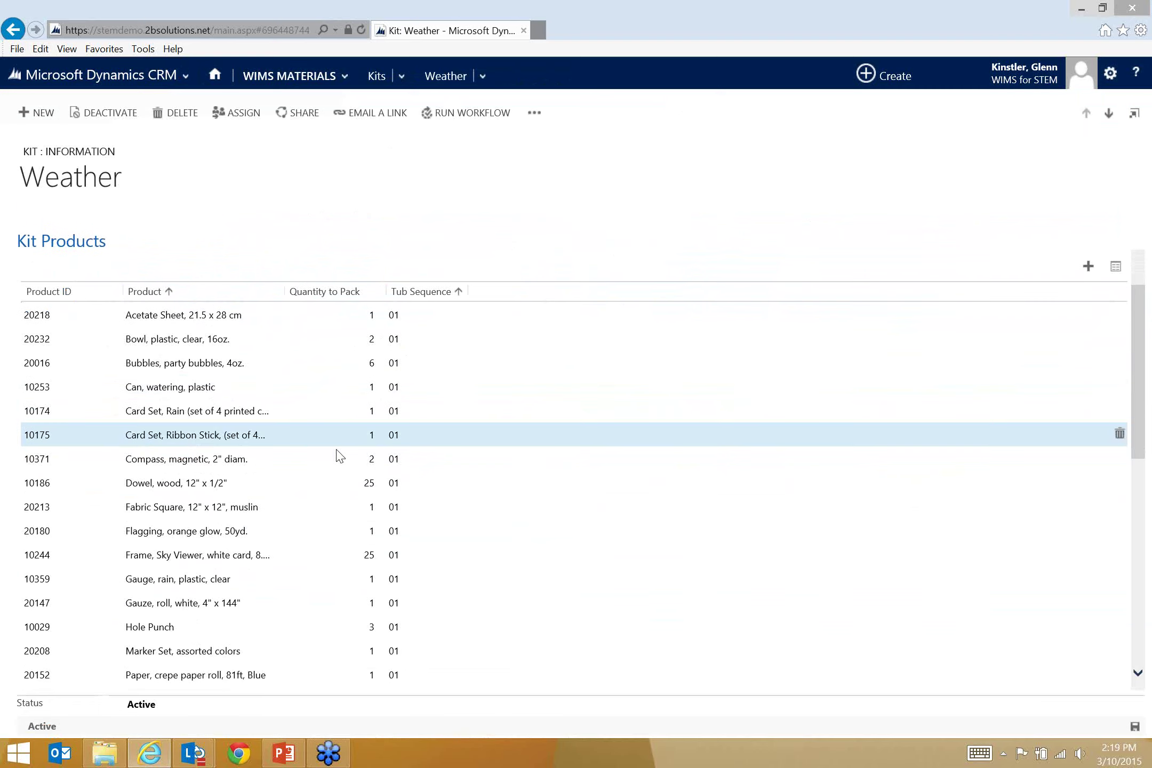
scroll(348, 464, "down", 5)
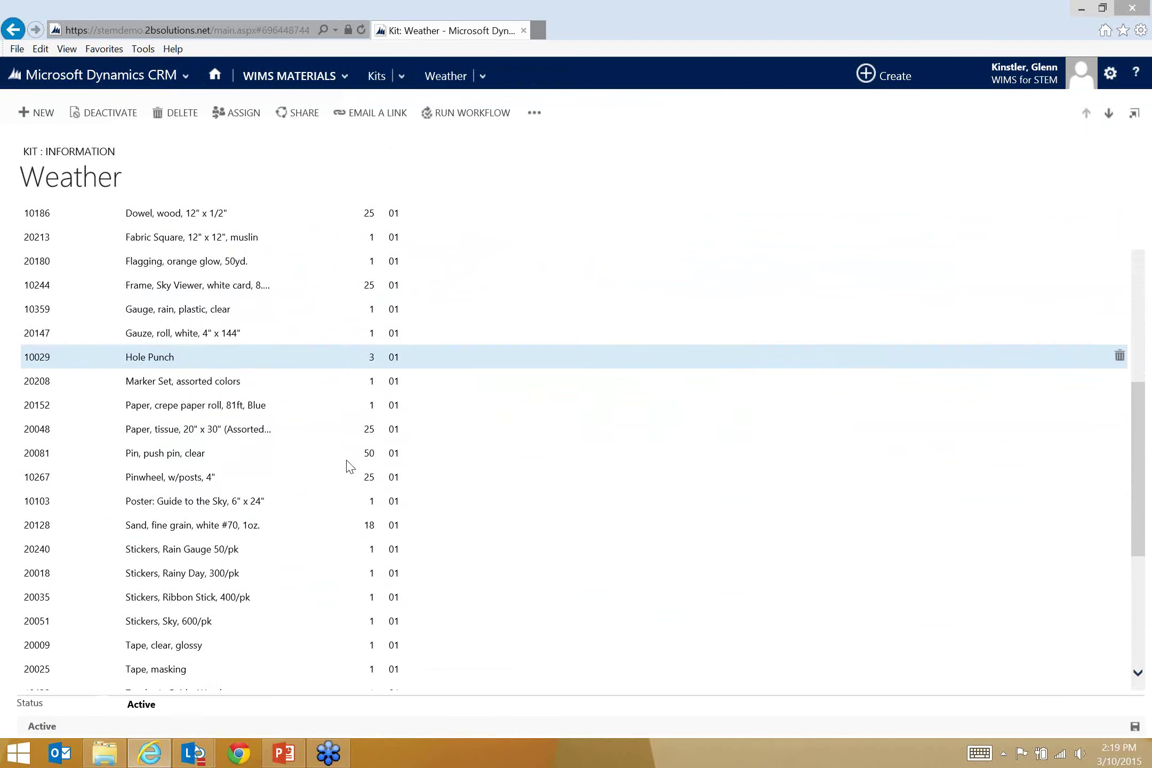
scroll(347, 463, "down", 5)
scroll(368, 504, "up", 4)
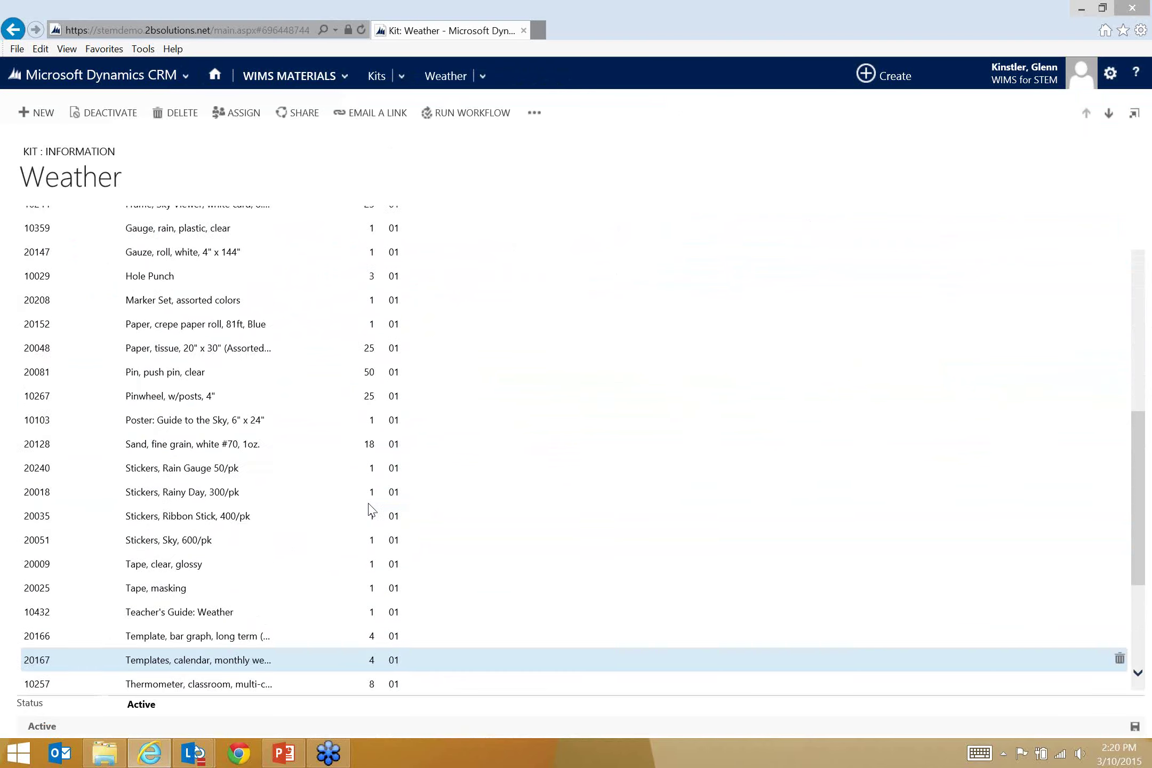
scroll(372, 511, "up", 10)
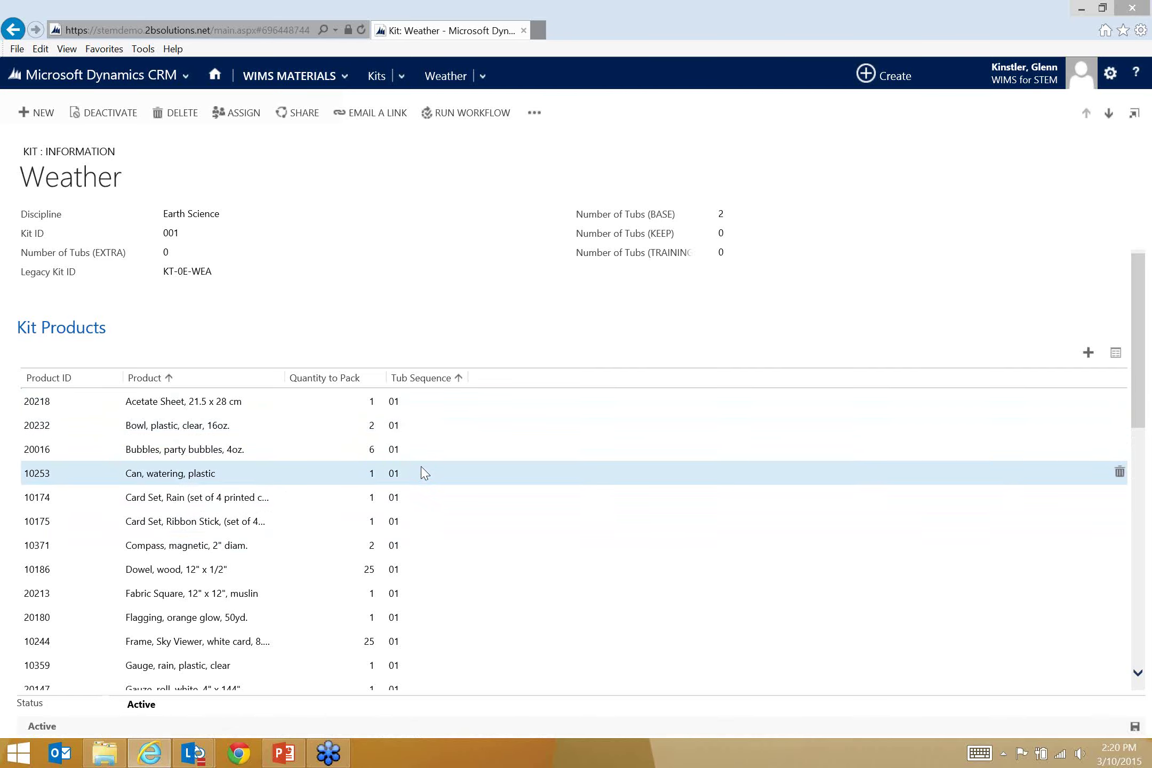
scroll(423, 473, "down", 10)
scroll(424, 473, "up", 12)
scroll(424, 473, "down", 3)
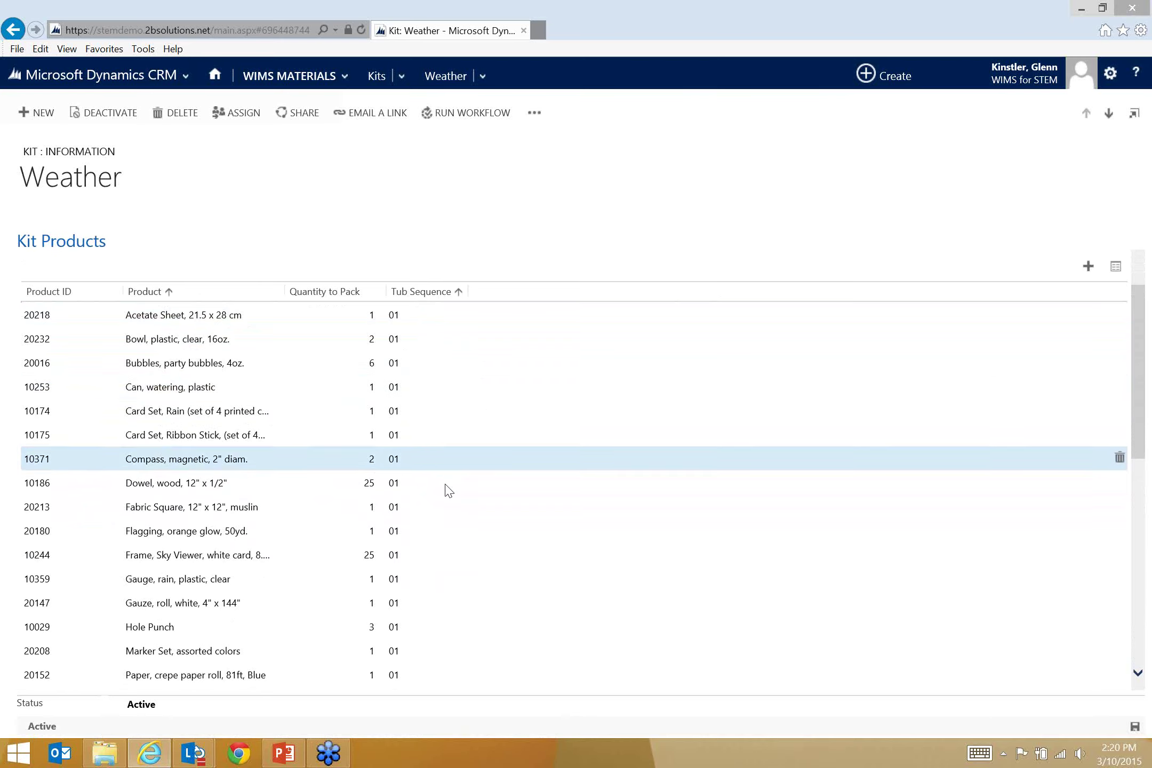
scroll(439, 521, "down", 3)
scroll(436, 525, "down", 8)
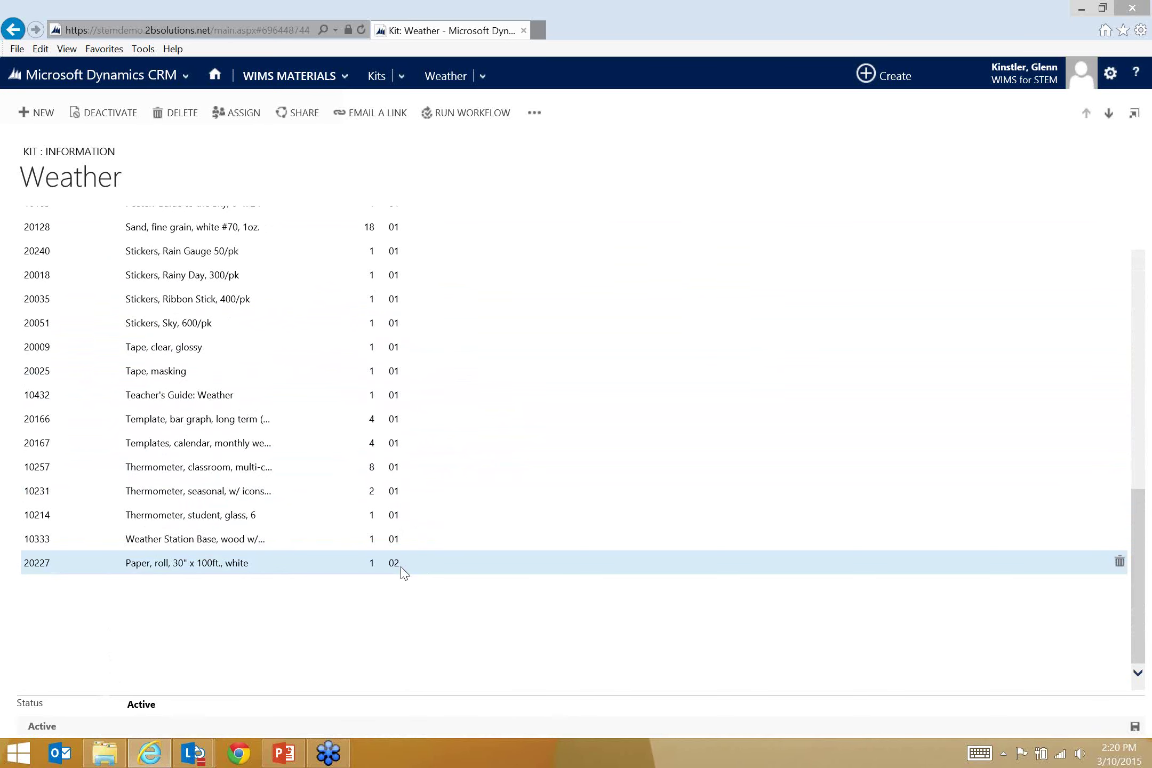
scroll(403, 571, "up", 10)
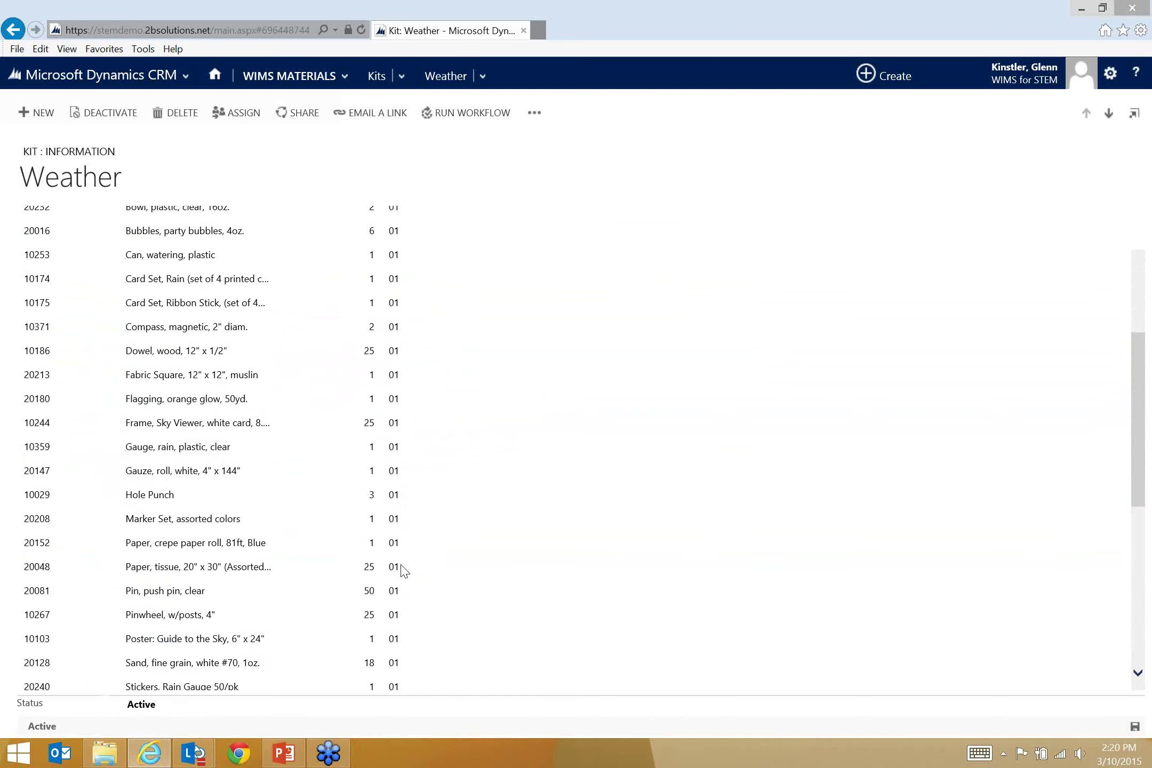
List the active tubs in WIMS Materials and review the Weather tubs' IDs, types, assigned teachers, organizations and locations.
left_click(288, 79)
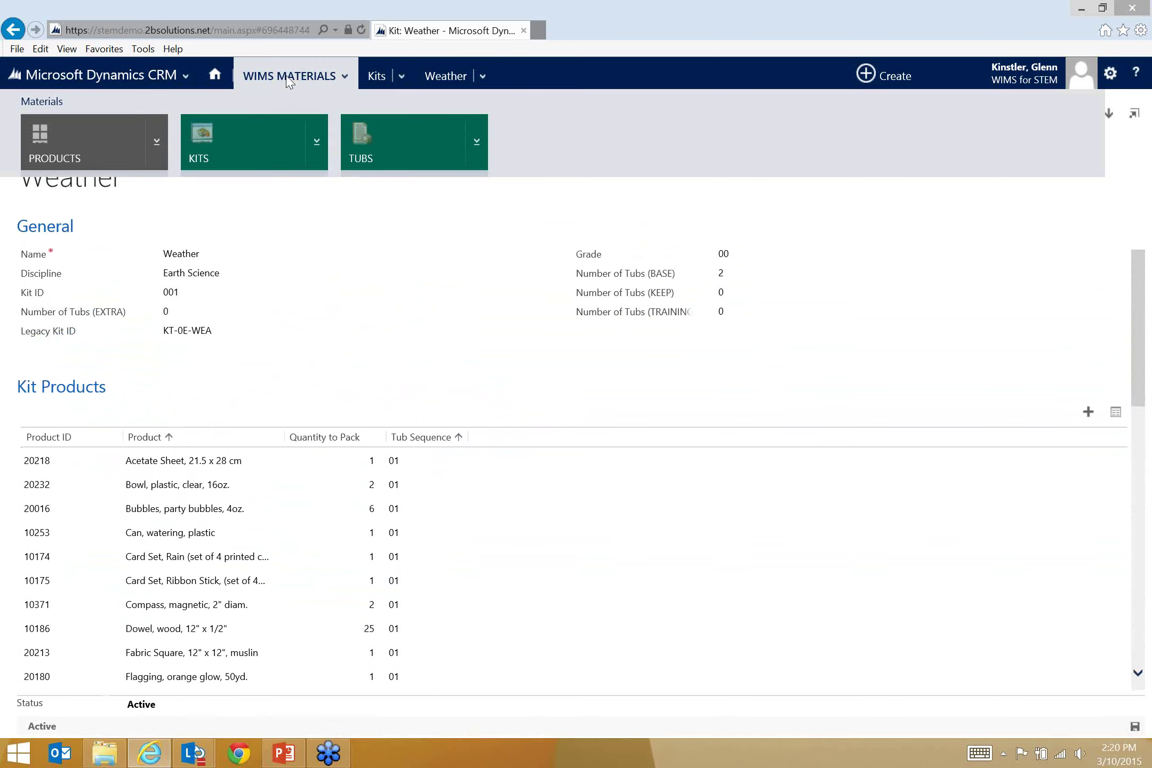
left_click(390, 155)
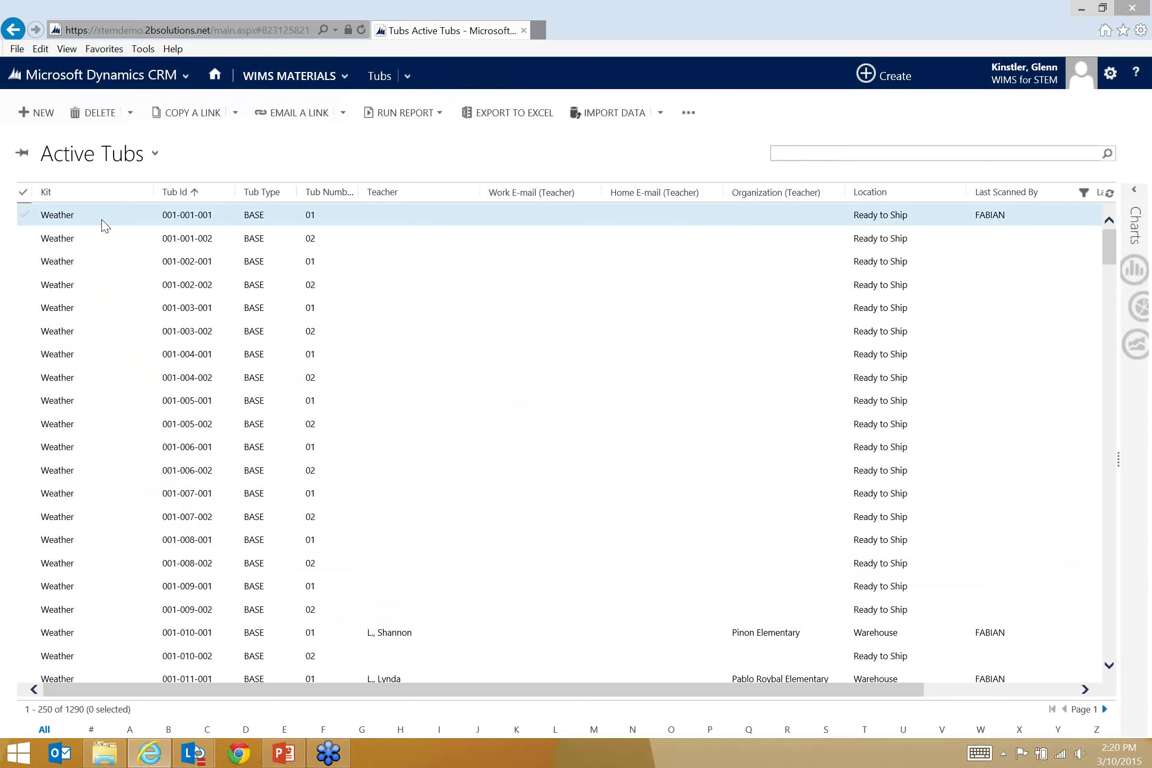
right_click(117, 531)
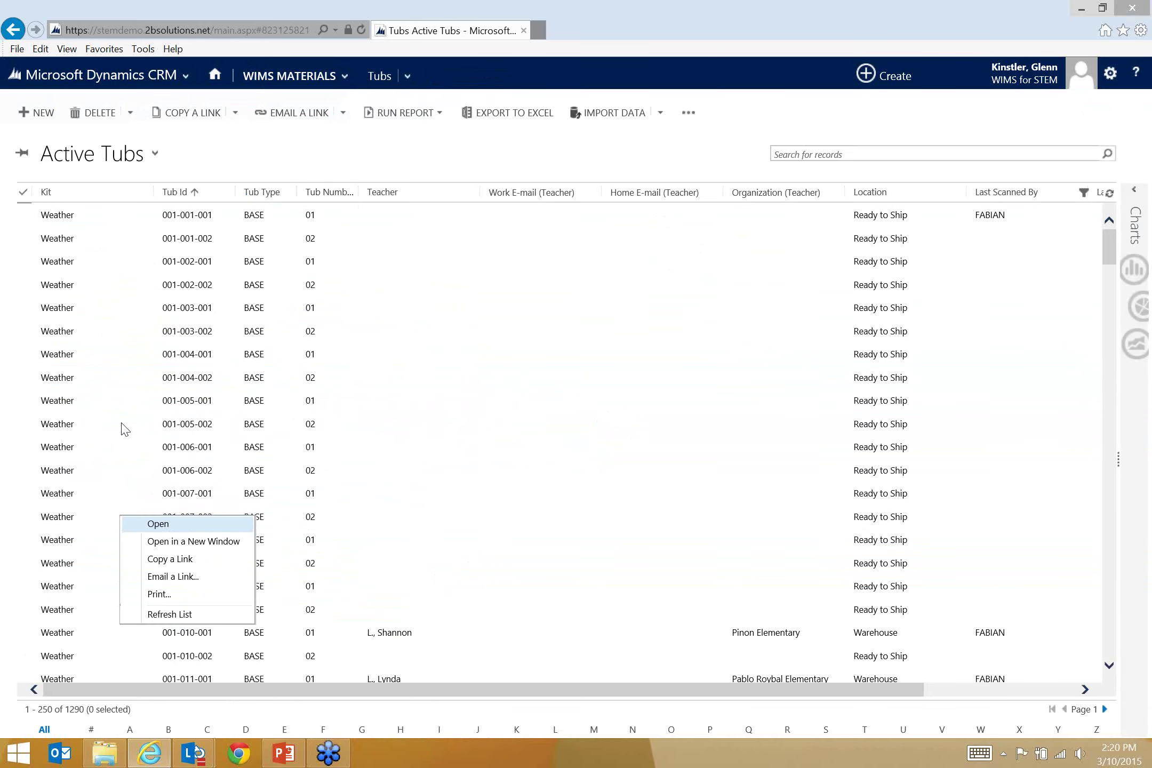
left_click(192, 208)
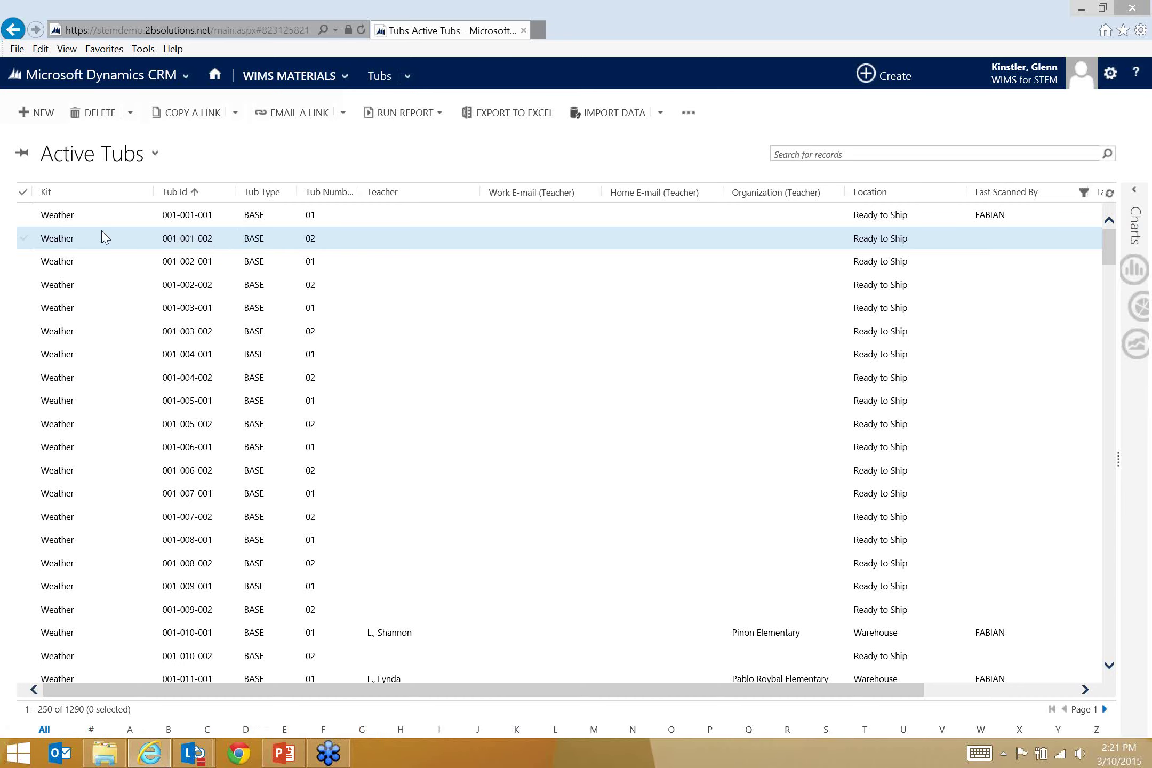
scroll(124, 328, "down", 5)
scroll(604, 327, "up", 6)
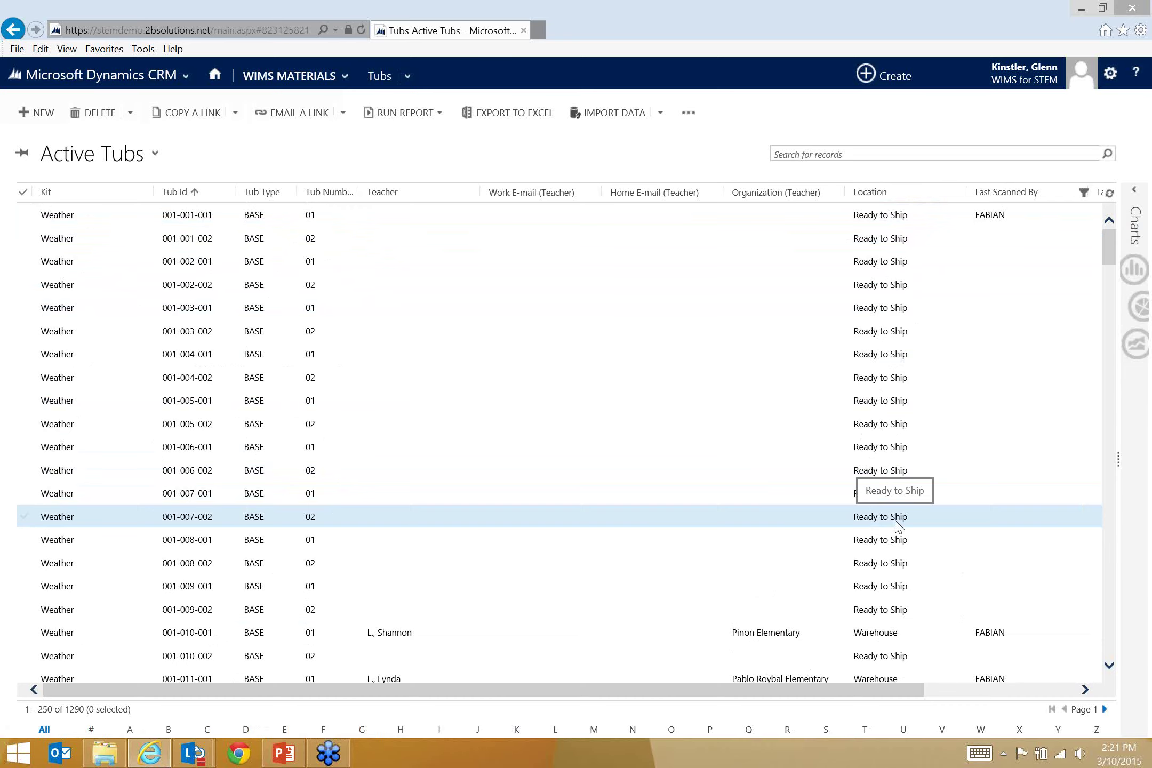
scroll(897, 527, "down", 4)
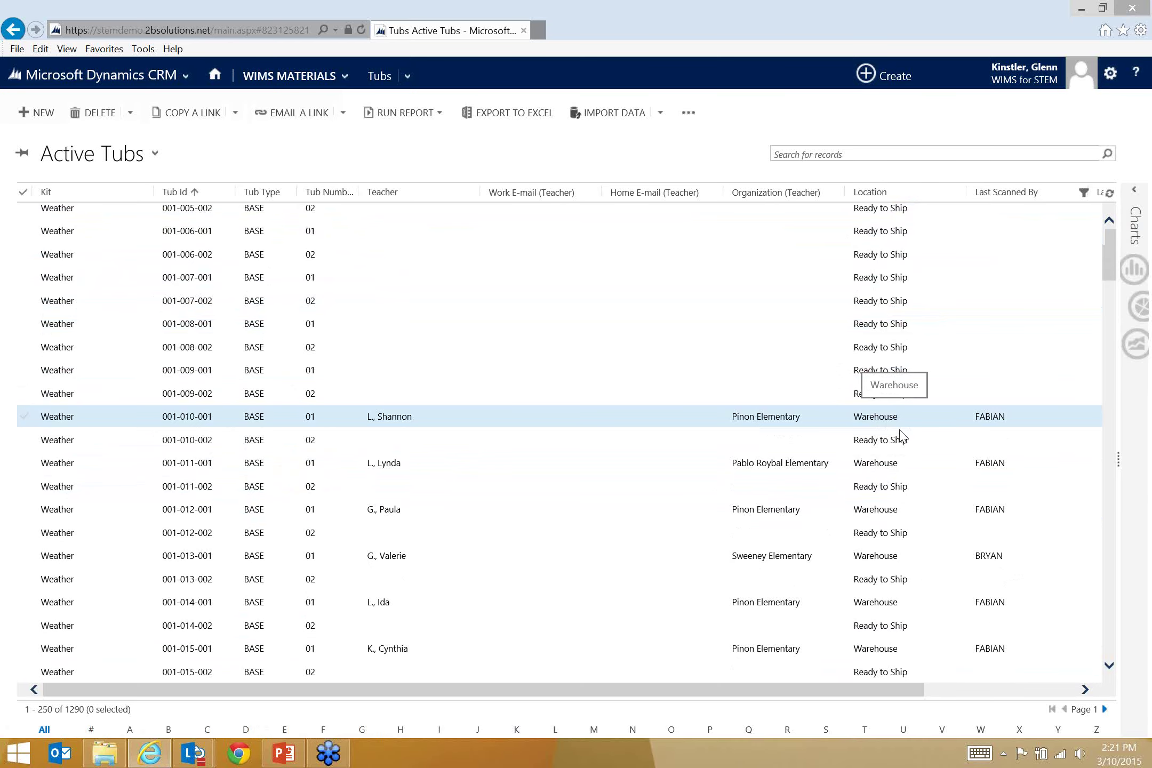
scroll(901, 442, "down", 5)
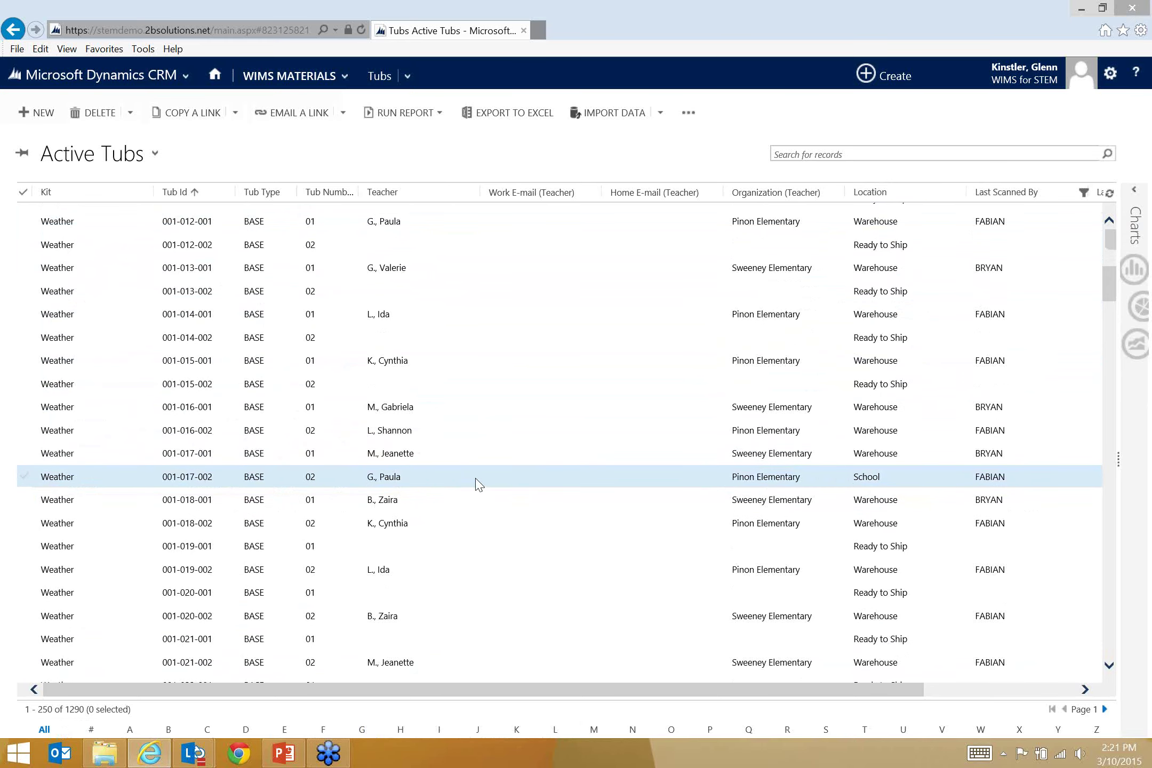
scroll(491, 473, "up", 5)
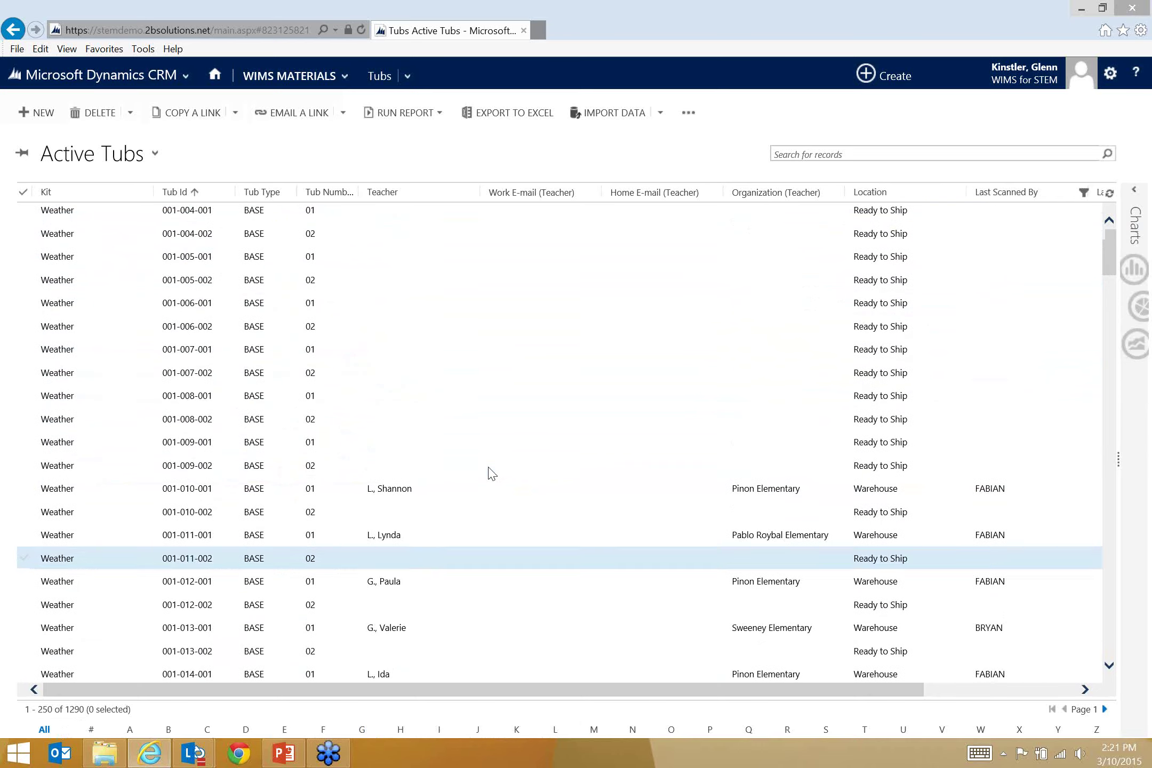
List the active vendors in WIMS Vendors, open the Carolina Biological record and view its vendor products and general details.
left_click(315, 77)
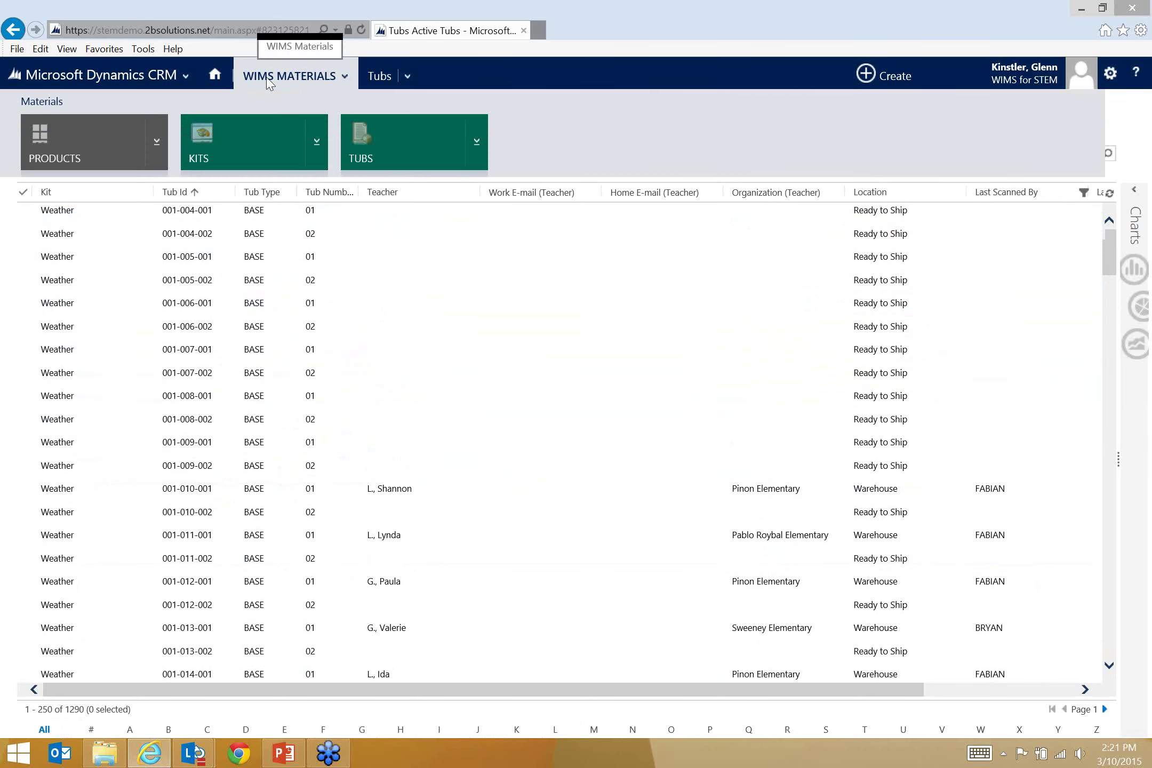
left_click(181, 77)
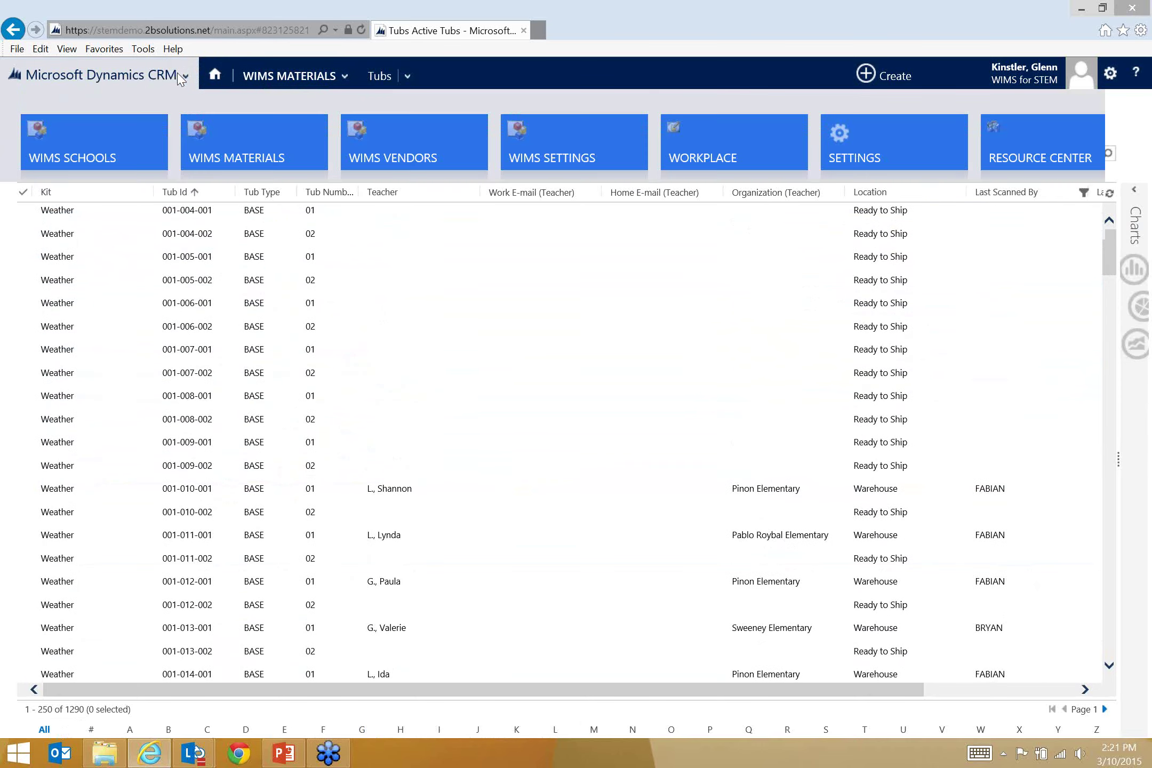
left_click(413, 140)
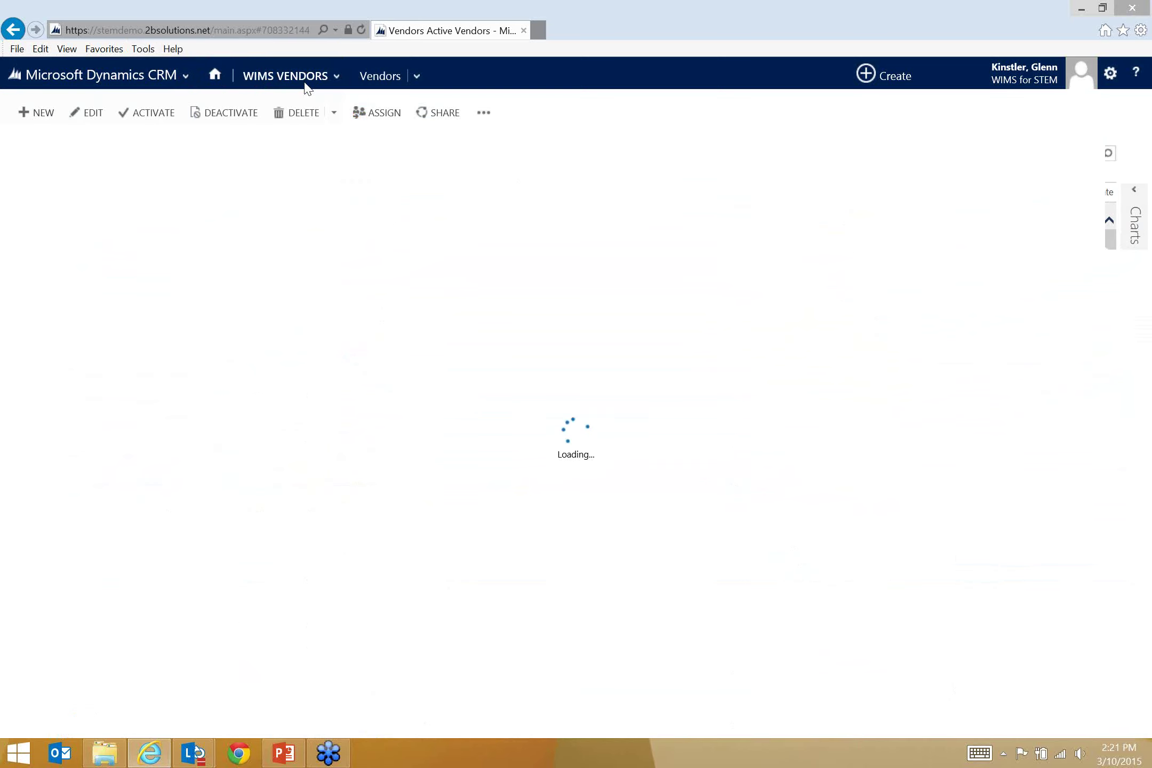
left_click(297, 79)
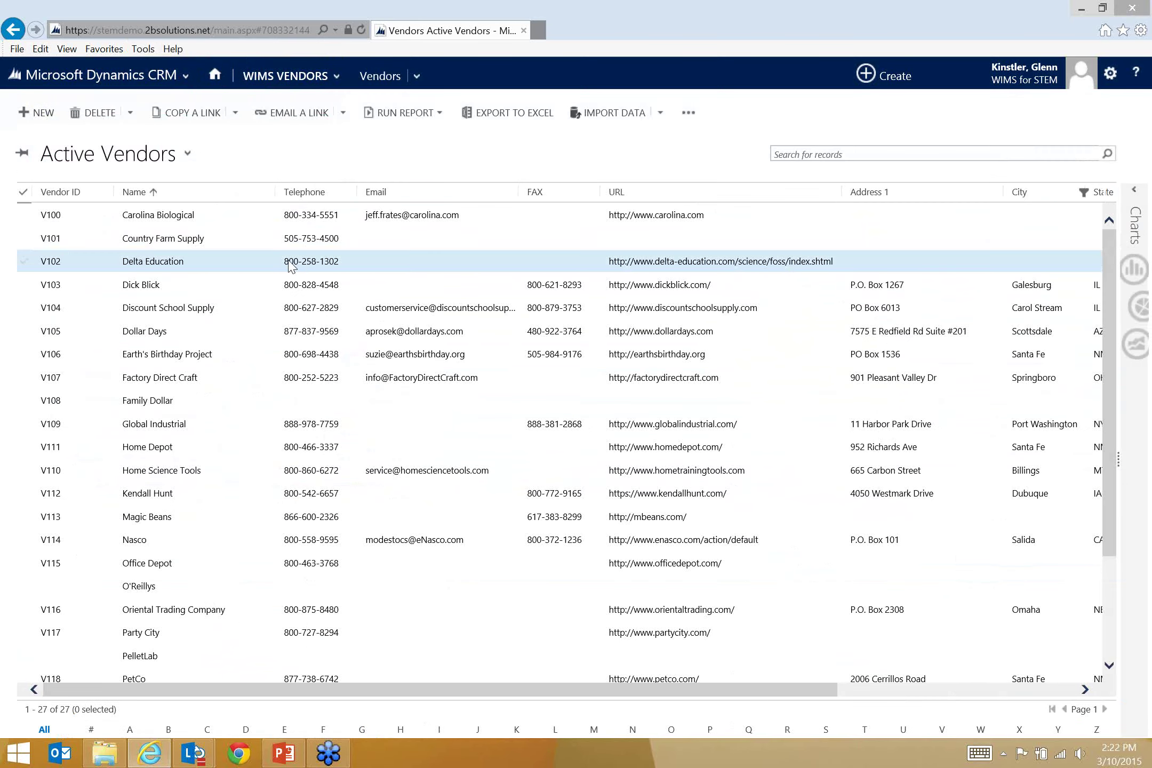
double_click(217, 216)
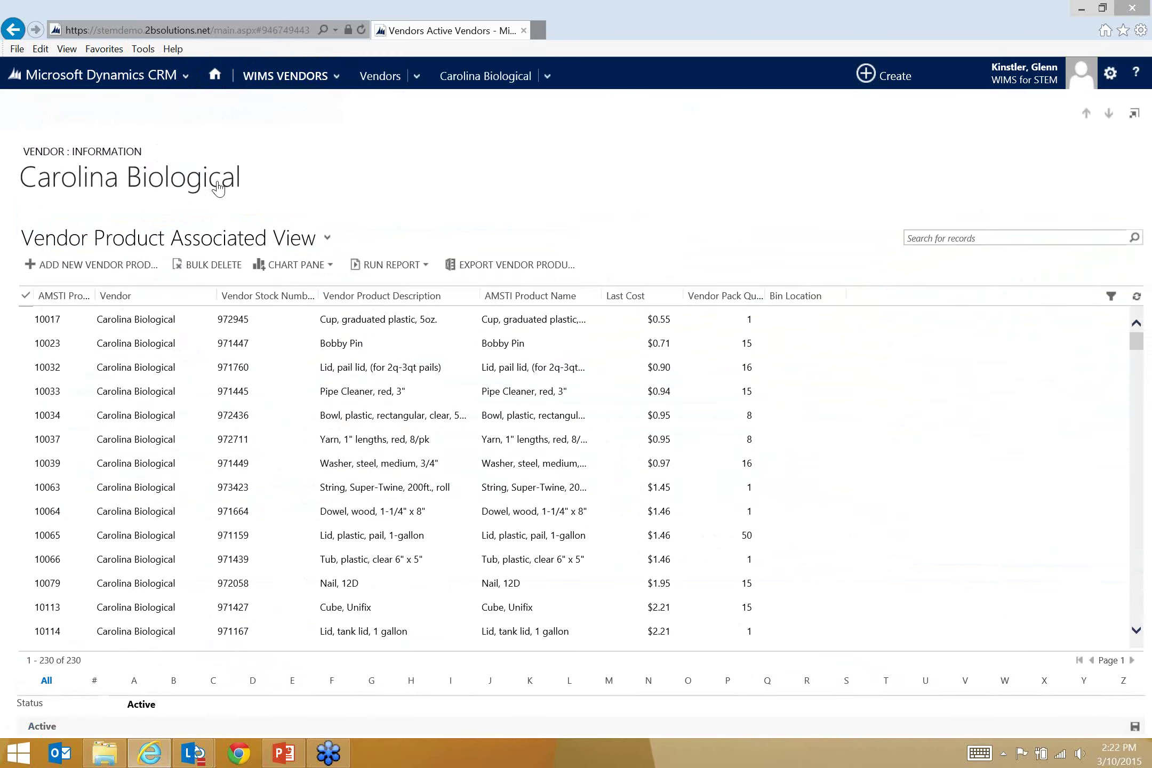
left_click(207, 189)
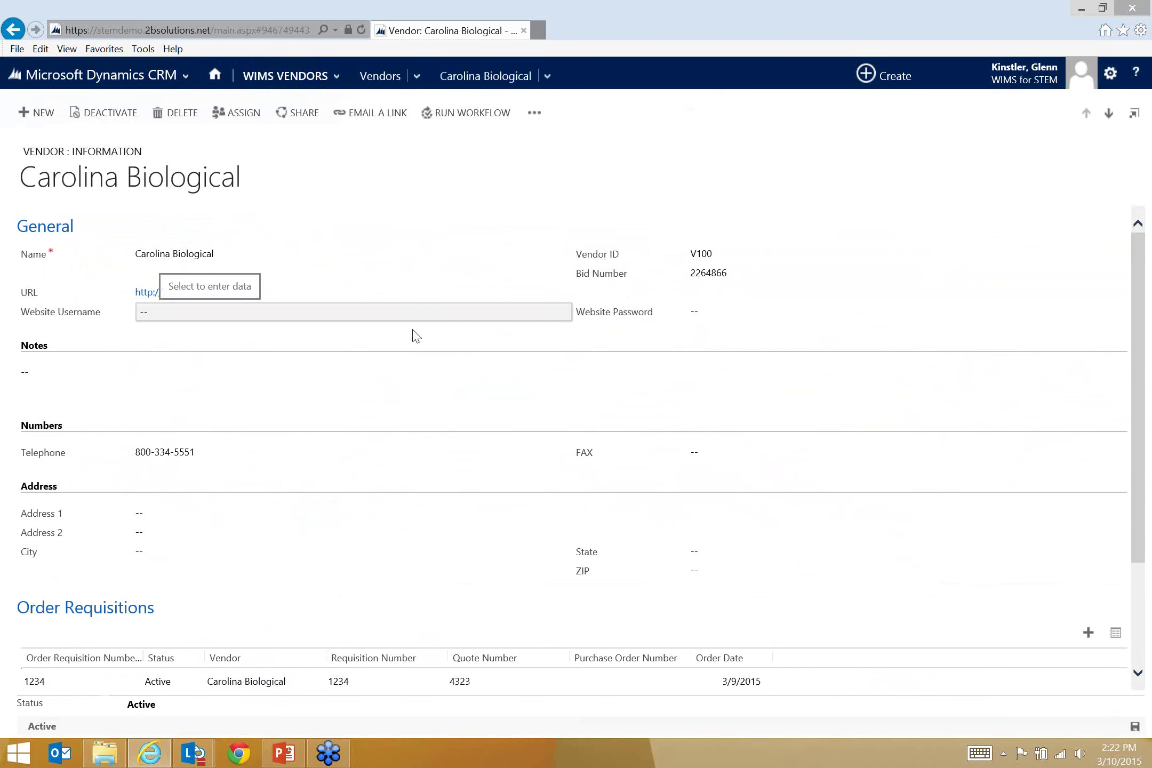
Open Carolina Biological's active order requisition to review its requisition products, and return to the vendor record.
scroll(427, 368, "down", 1)
scroll(428, 376, "down", 3)
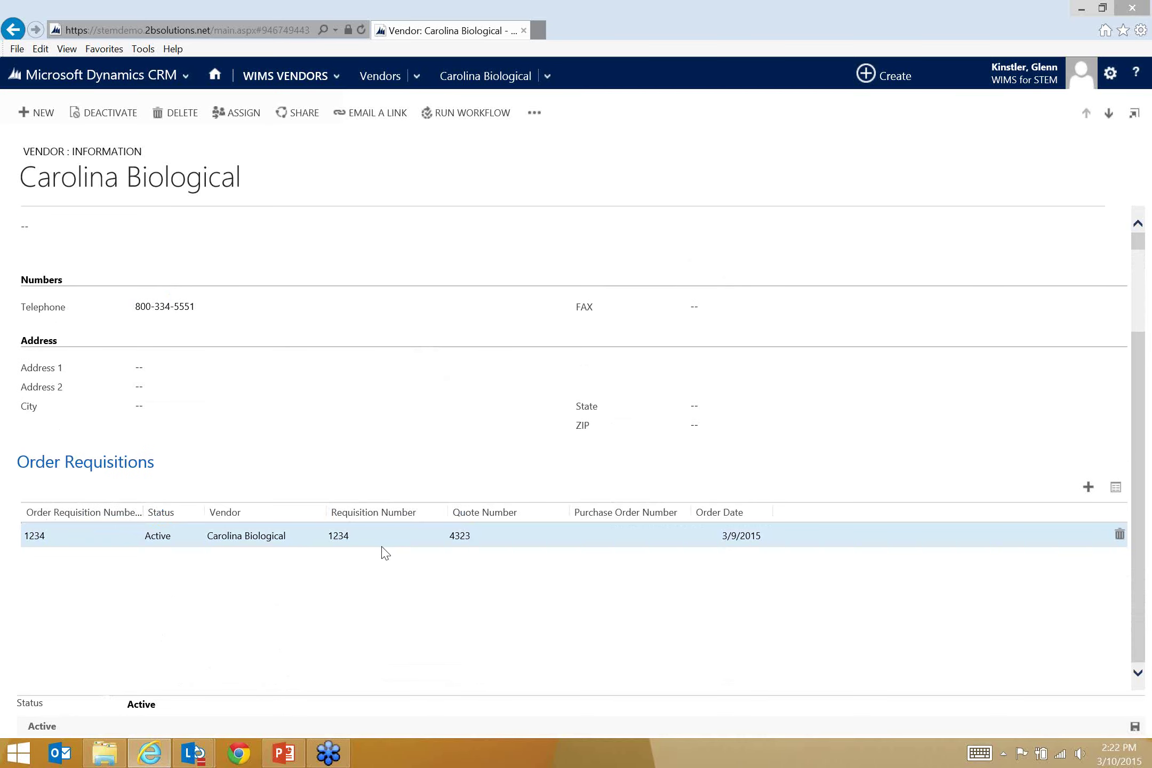
double_click(506, 542)
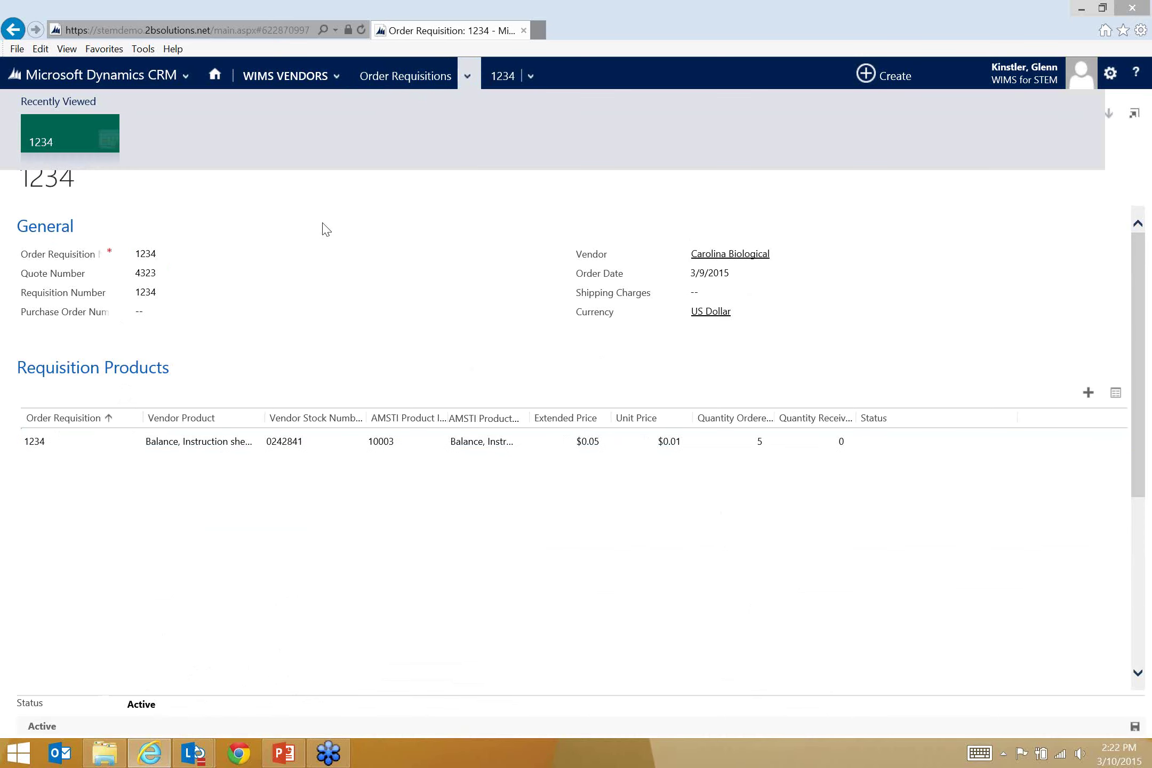
left_click(722, 258)
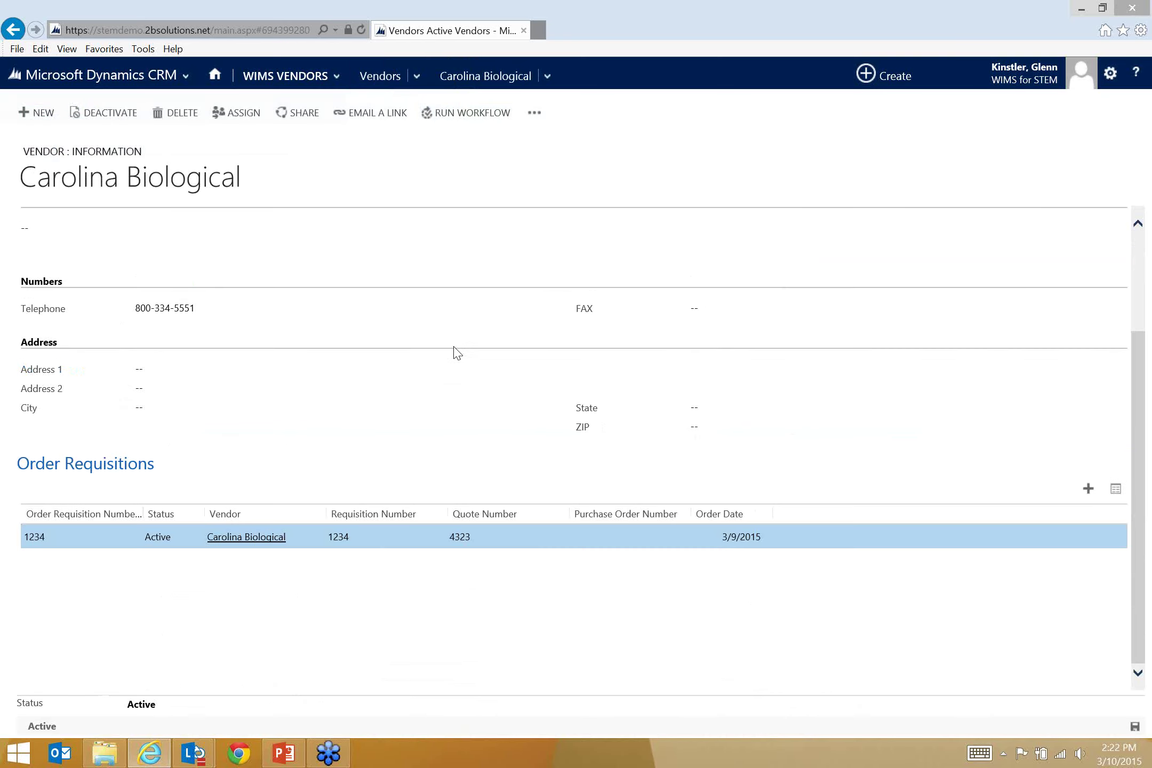
Show the vendor products associated with Carolina Biological and review their descriptions, last costs and pack quantities.
left_click(544, 84)
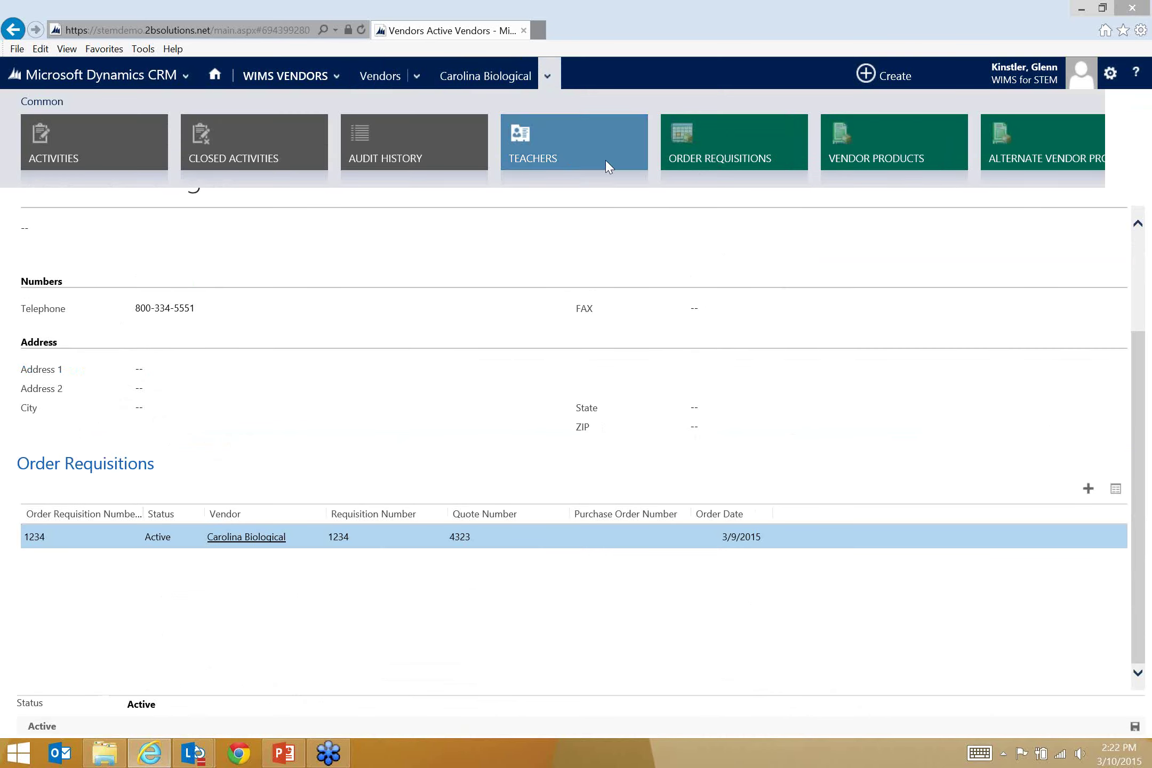
left_click(864, 155)
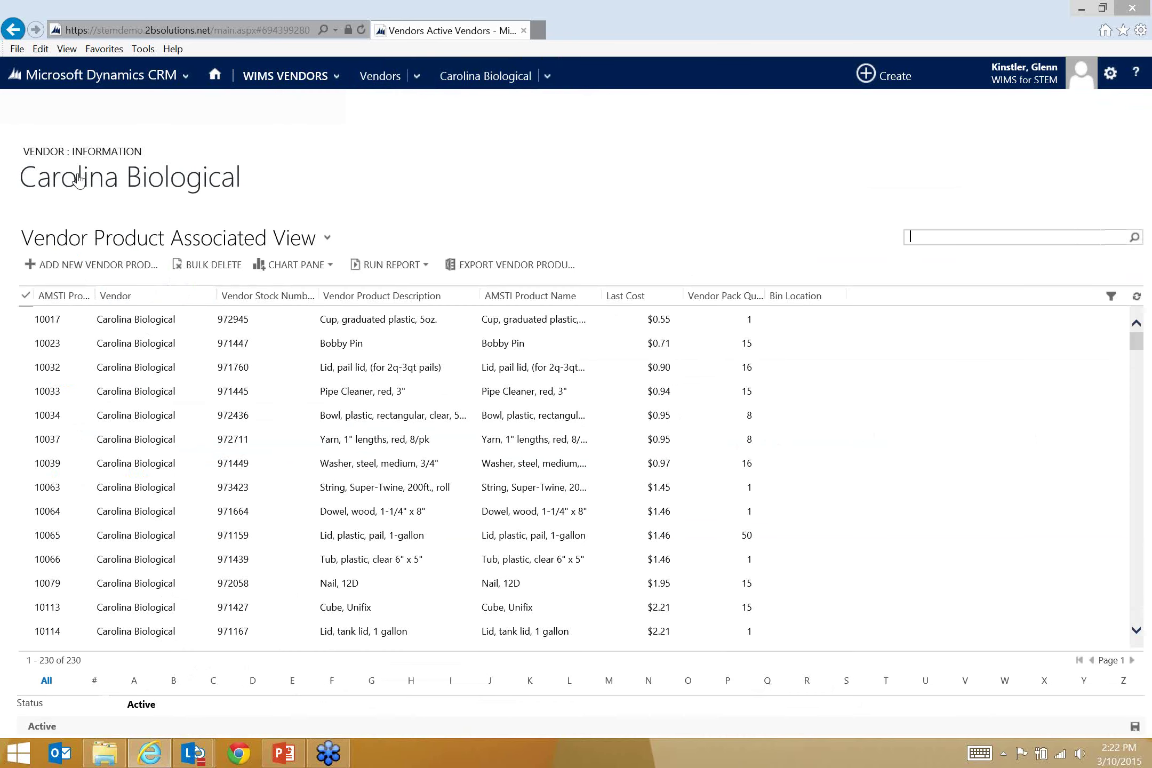
mouse_move(56, 184)
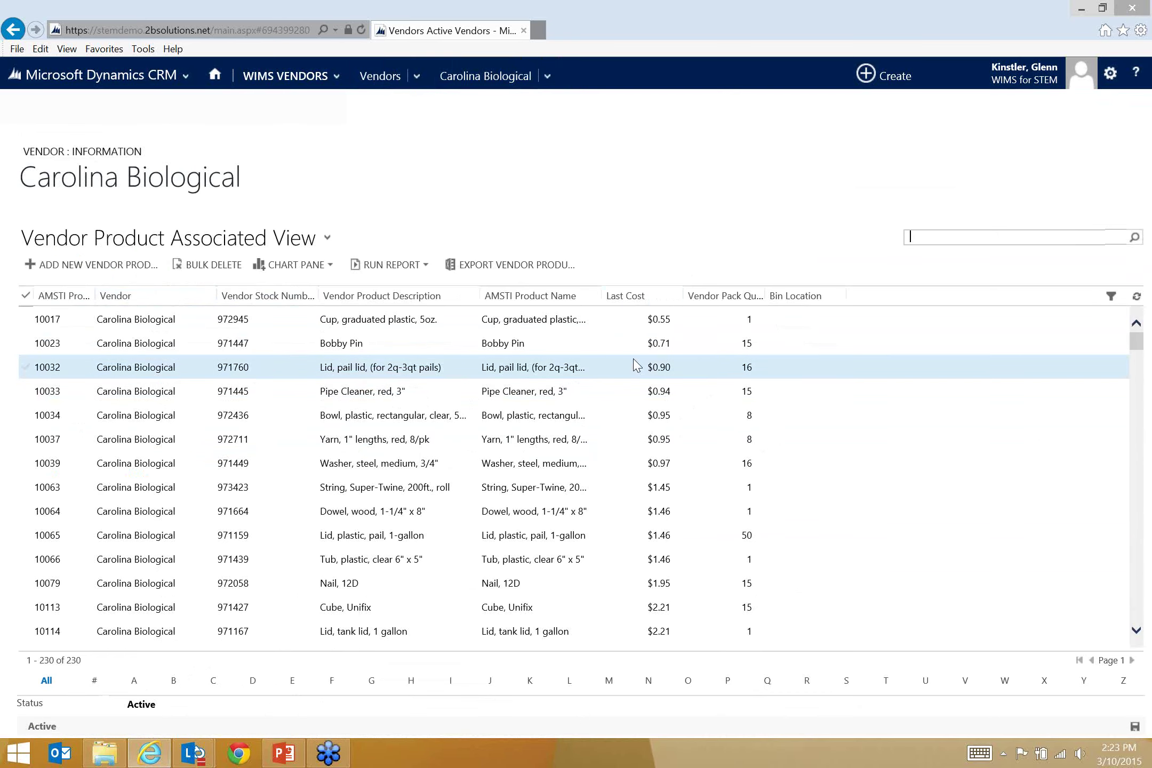
Review further vendor products and last costs in Carolina Biological's associated product list, and return to the list of active vendors.
scroll(666, 443, "down", 5)
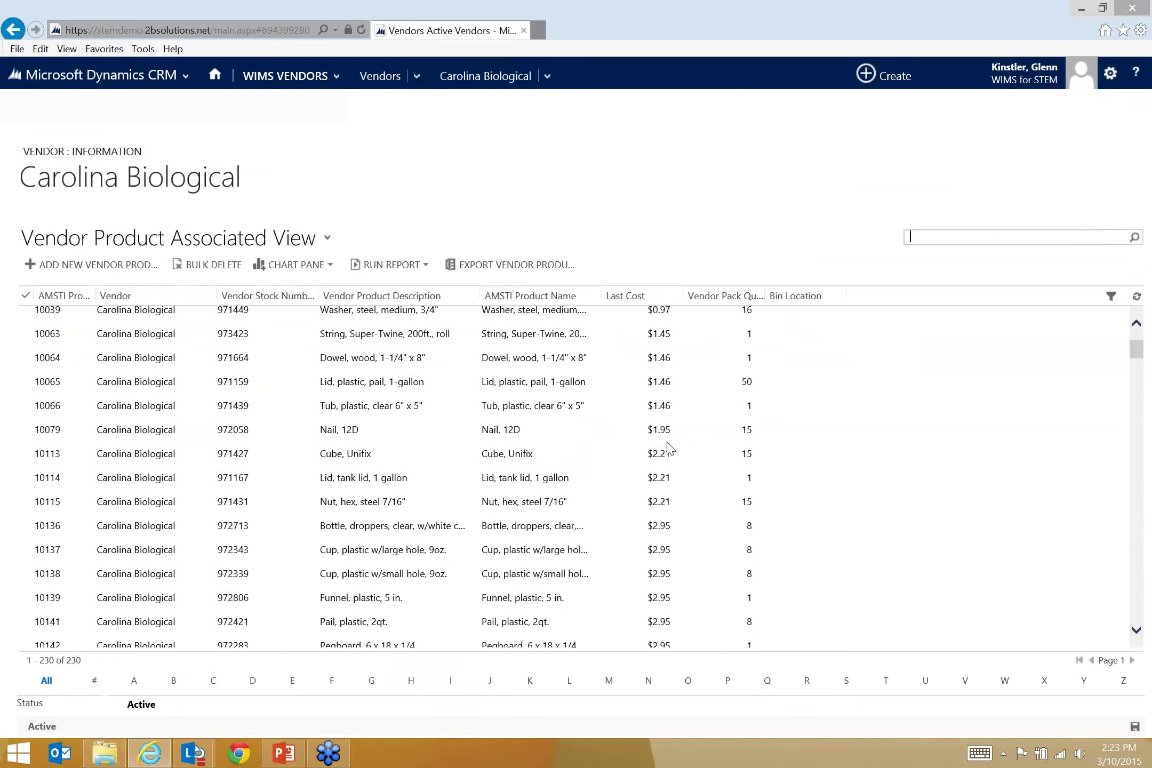
scroll(670, 448, "down", 1)
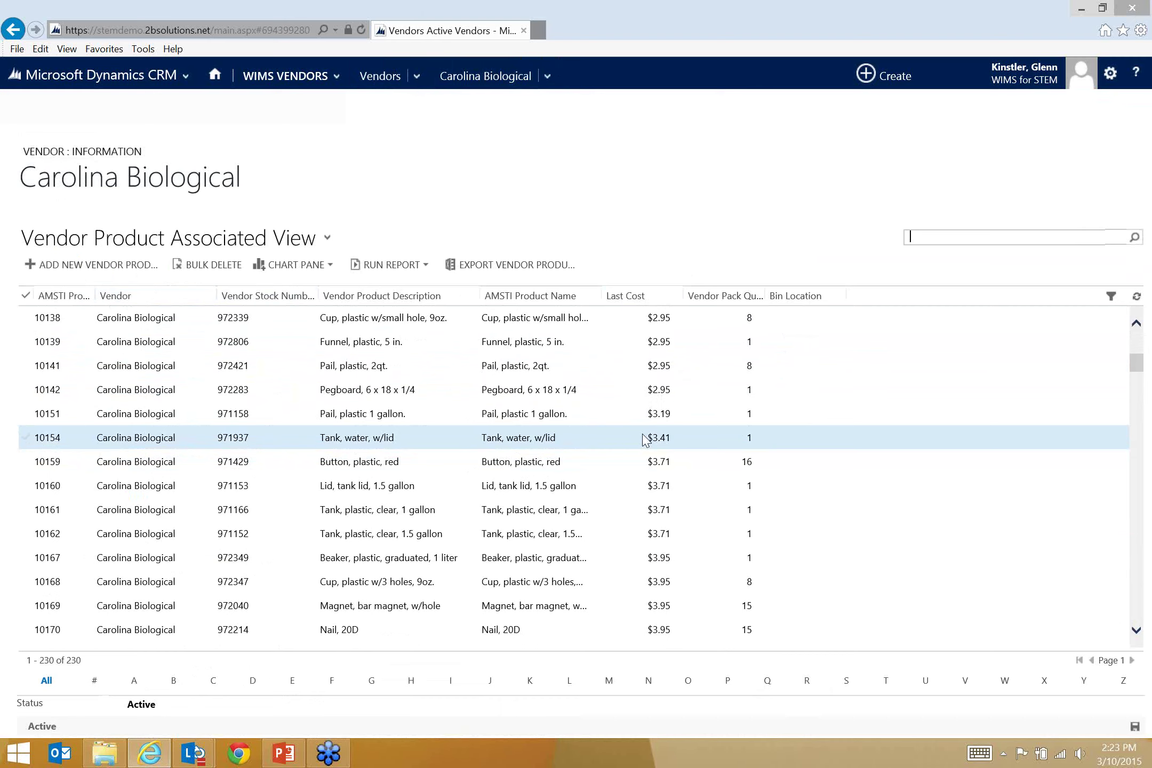
left_click(582, 224)
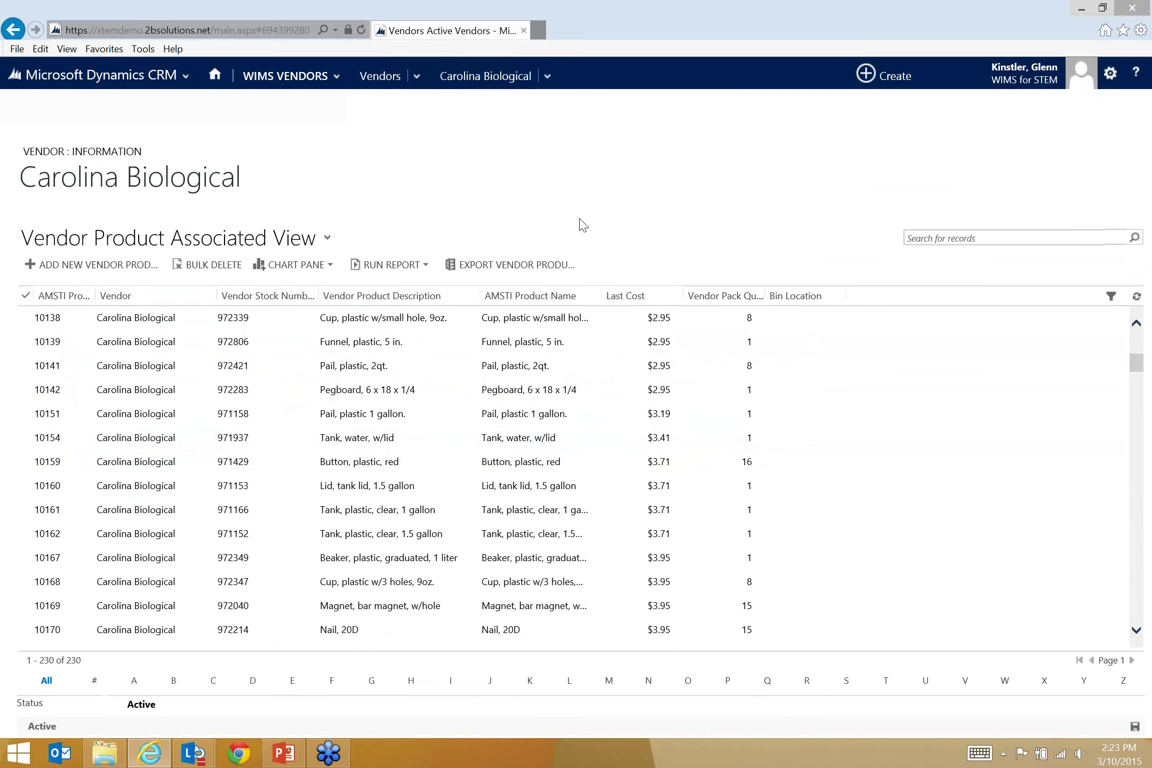
left_click(297, 80)
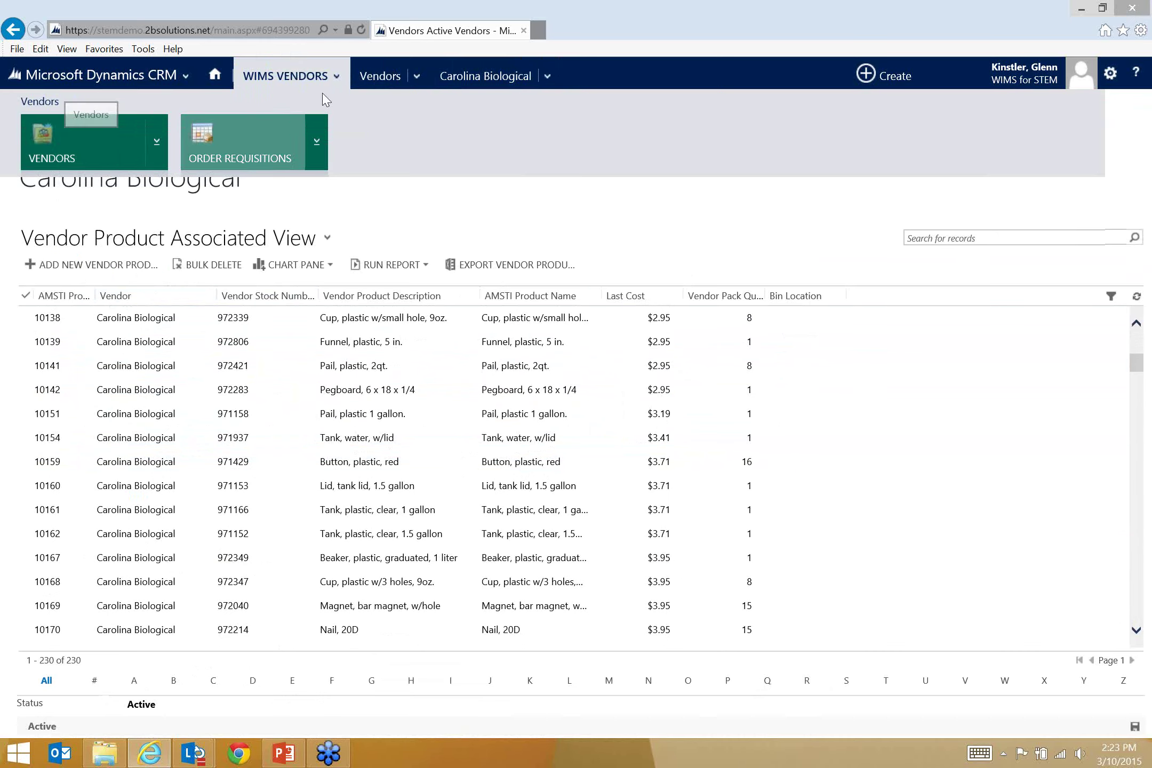
left_click(380, 78)
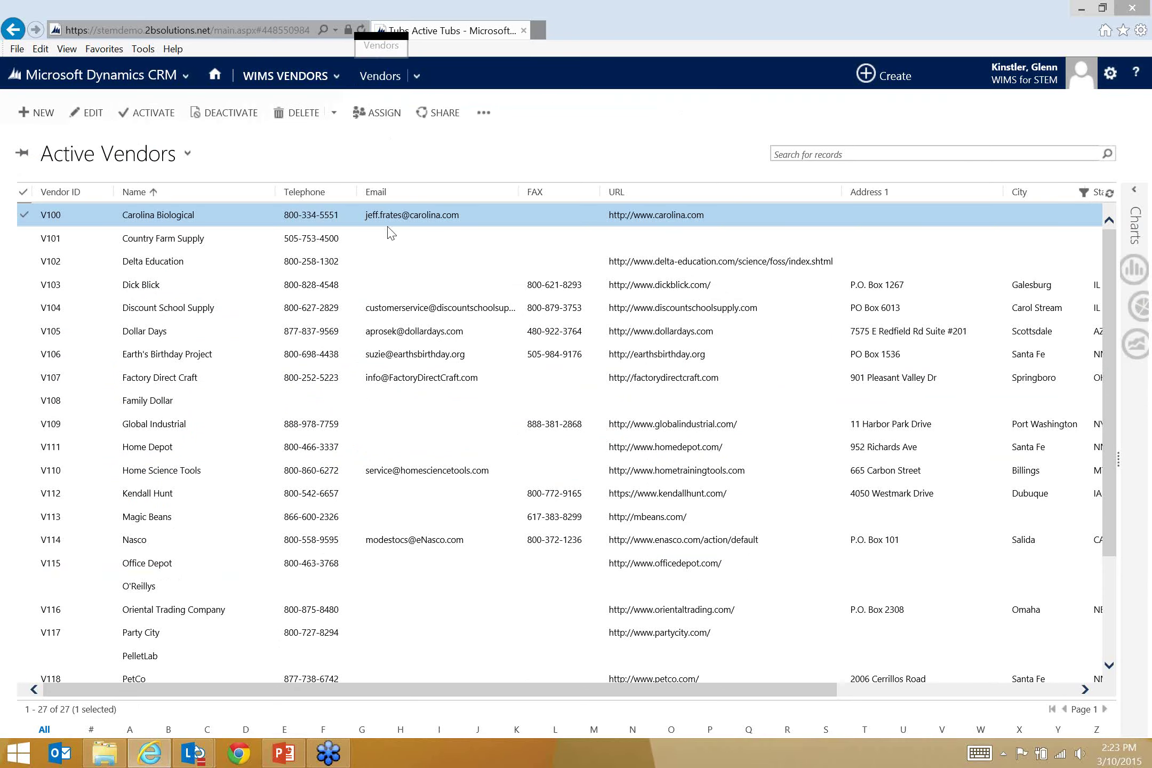
Switch to the WIMS for STEM Demo Slides presentation in PowerPoint and start the slide show from slide 8, showing AIMS Mobile.
left_click(284, 754)
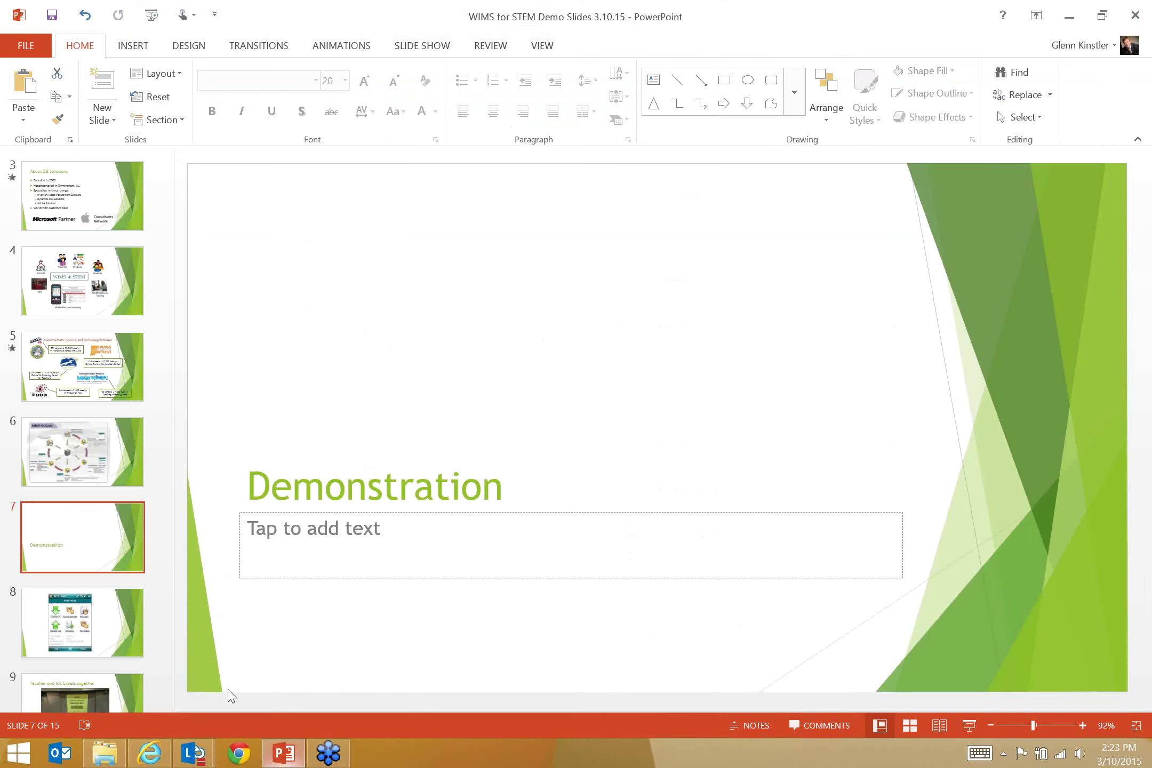
left_click(117, 633)
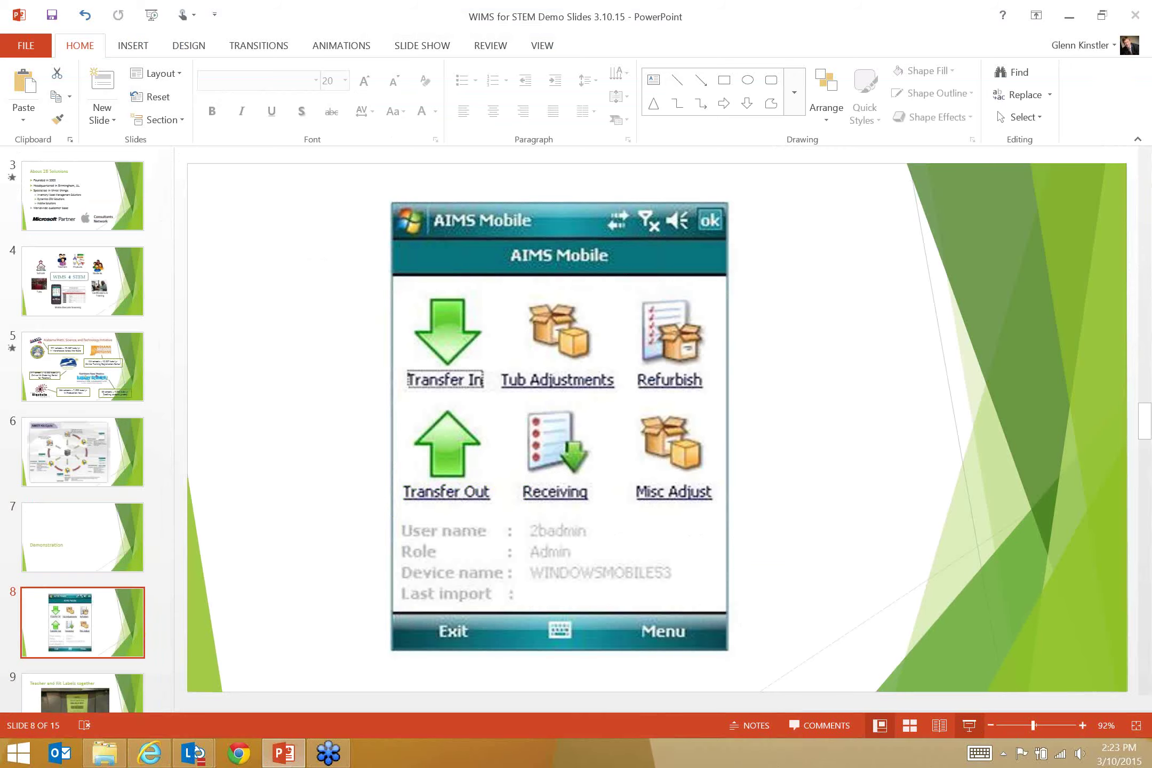
left_click(977, 724)
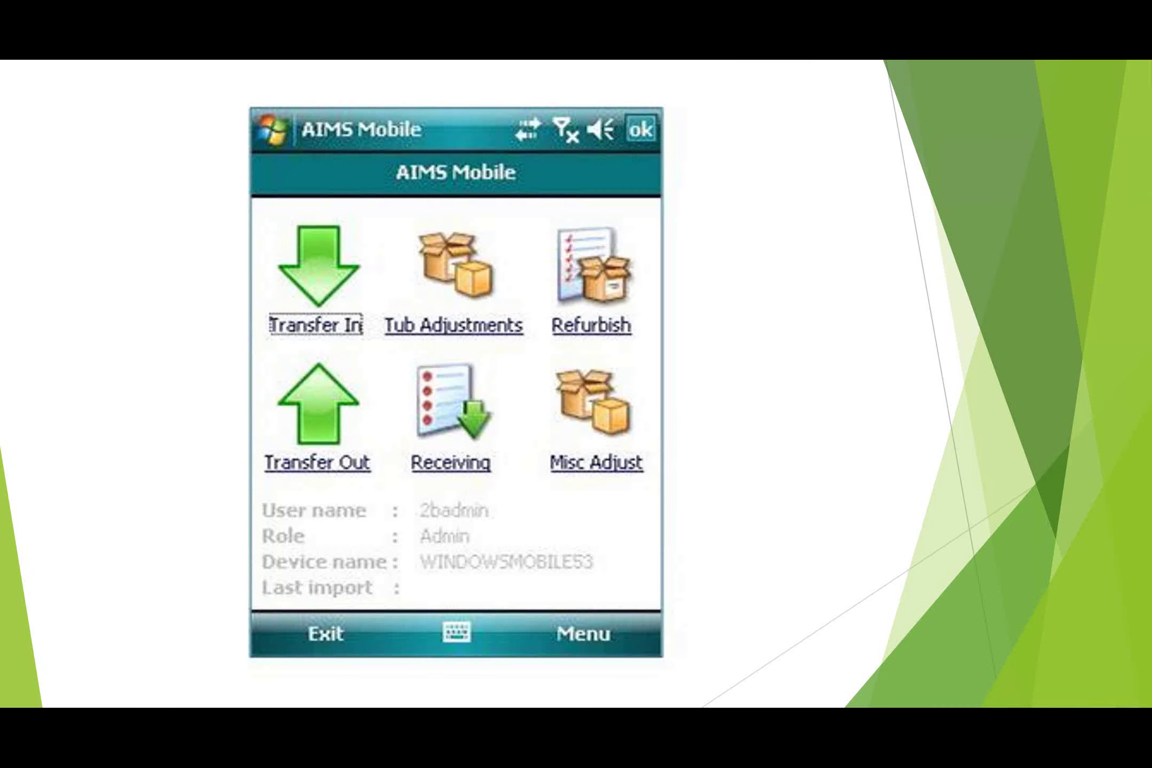